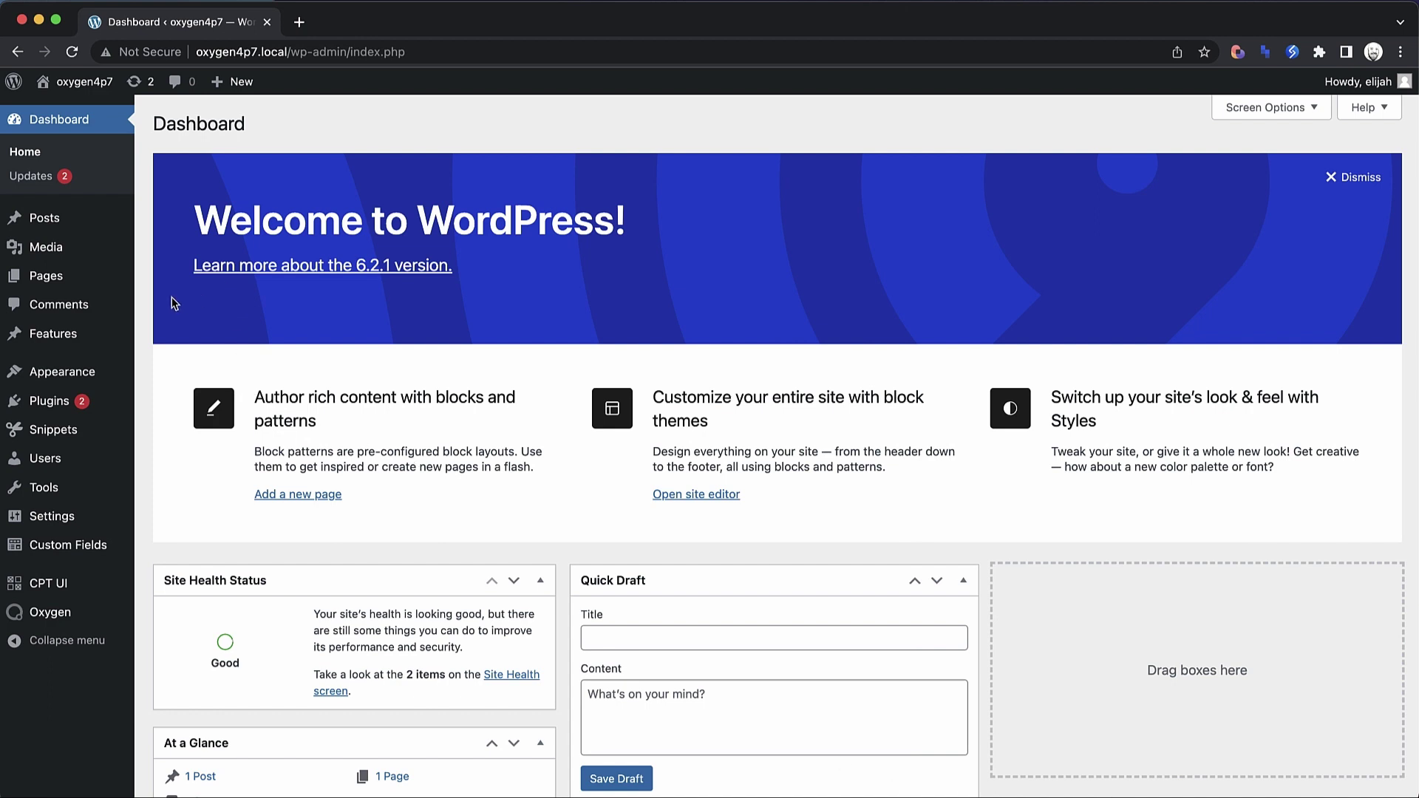
Step: Go from Features to the Pages list and open Sample Page for editing
{"action": "mouse_move", "coordinate": [87, 338]}
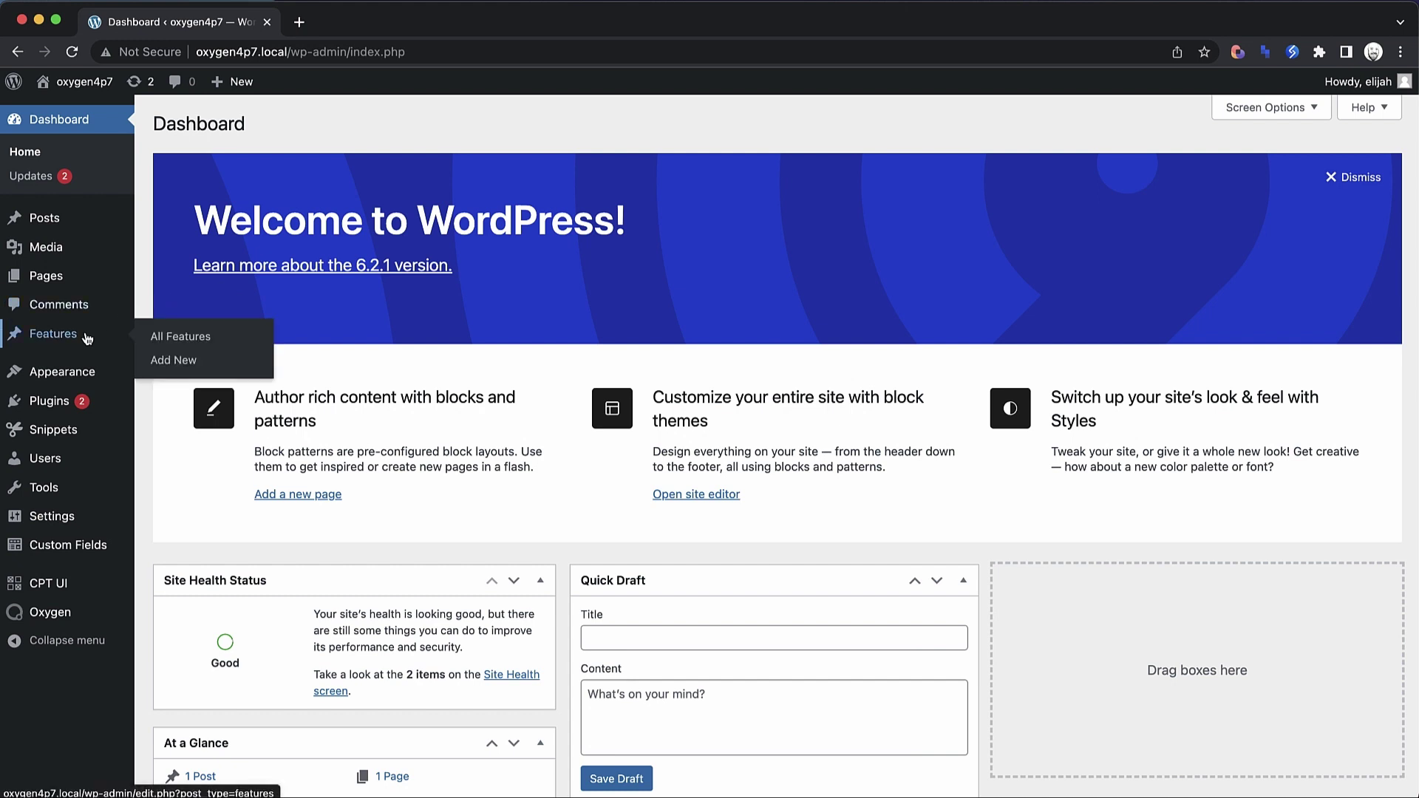
{"action": "left_click", "coordinate": [87, 337]}
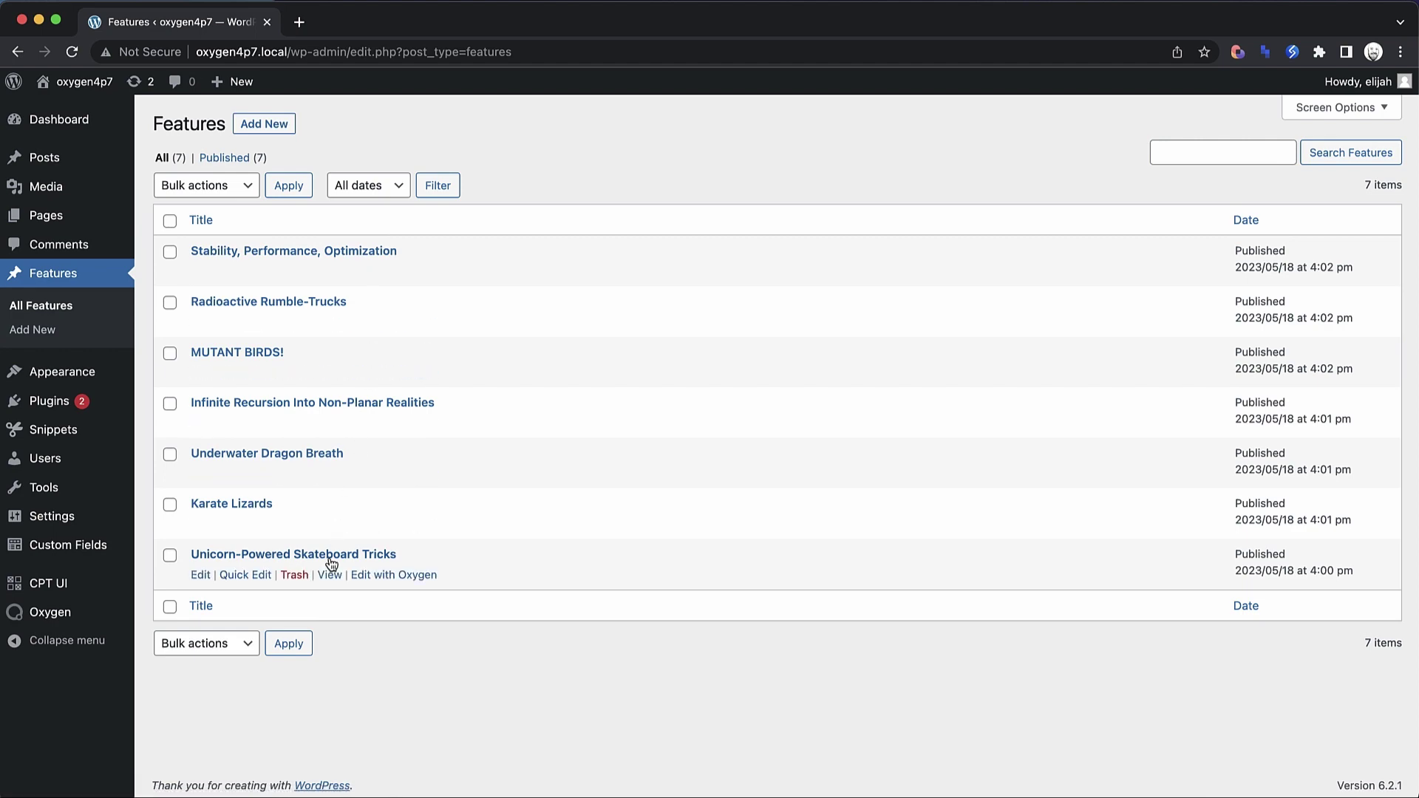
{"action": "left_click", "coordinate": [48, 219]}
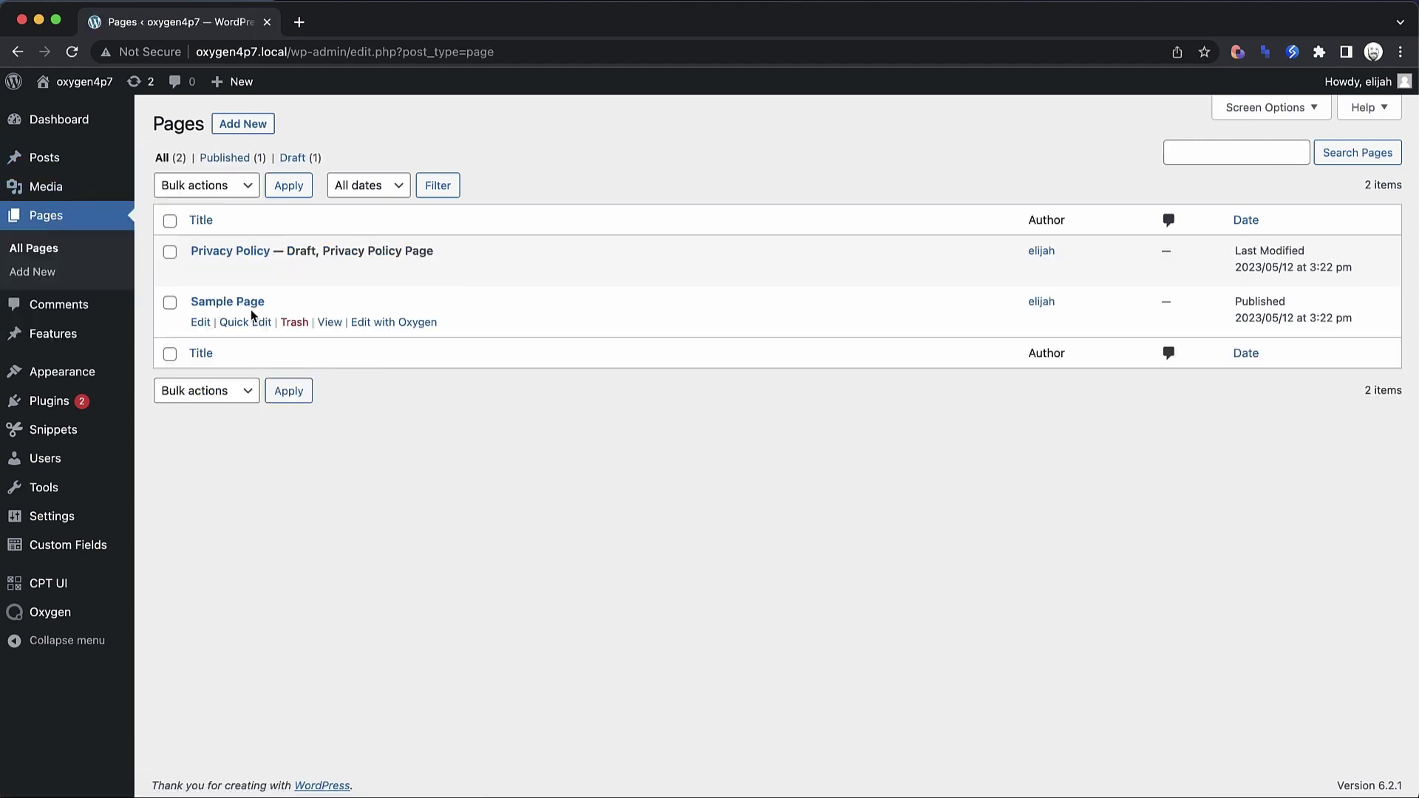
{"action": "left_click", "coordinate": [244, 303]}
Step: Scroll to the Feature List rows and expand the Oxygen meta box
{"action": "scroll", "coordinate": [592, 392], "scroll_direction": "down", "scroll_amount": 5}
{"action": "scroll", "coordinate": [239, 701], "scroll_direction": "up", "scroll_amount": 3}
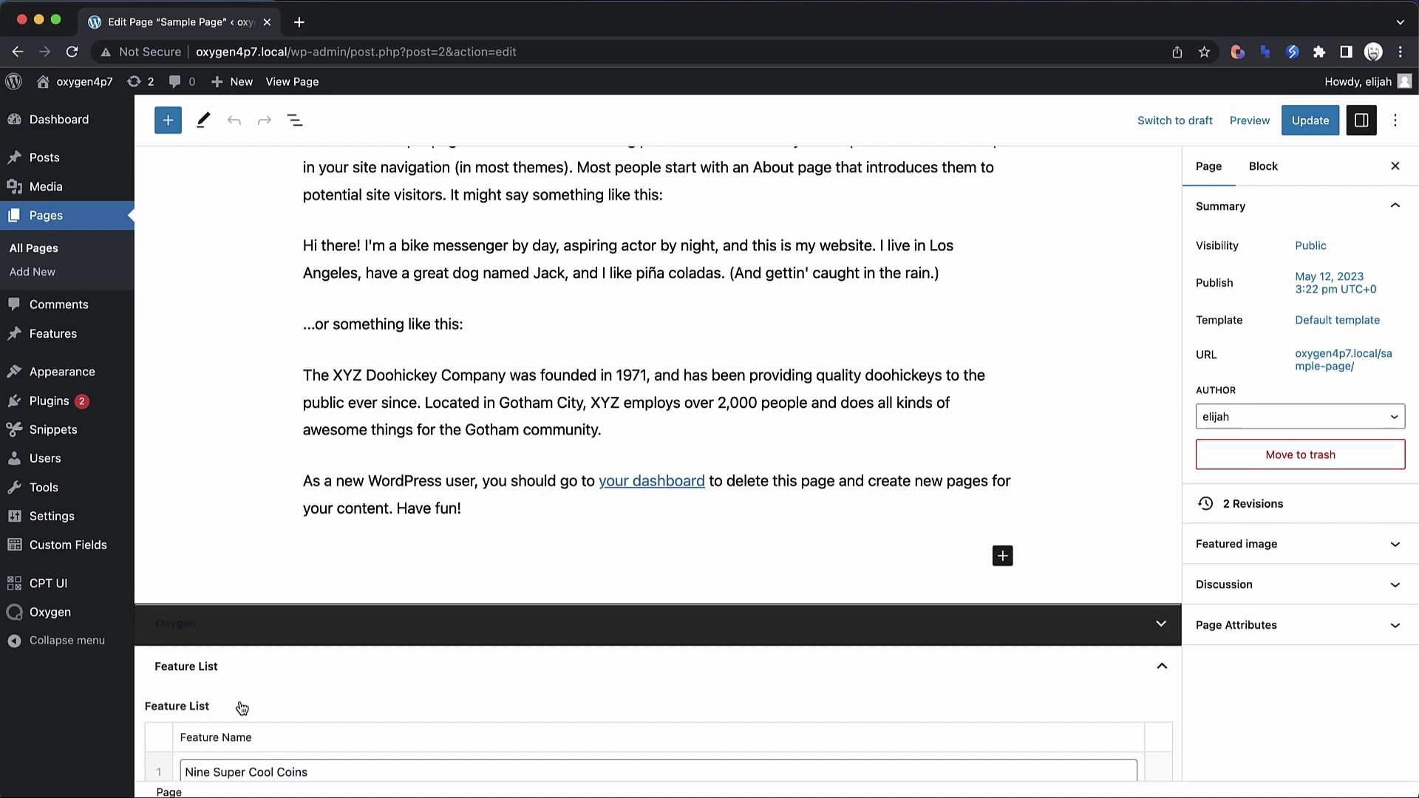
{"action": "scroll", "coordinate": [242, 708], "scroll_direction": "up", "scroll_amount": 4}
{"action": "mouse_move", "coordinate": [340, 603]}
{"action": "scroll", "coordinate": [340, 603], "scroll_direction": "down", "scroll_amount": 3}
{"action": "left_click", "coordinate": [1174, 560]}
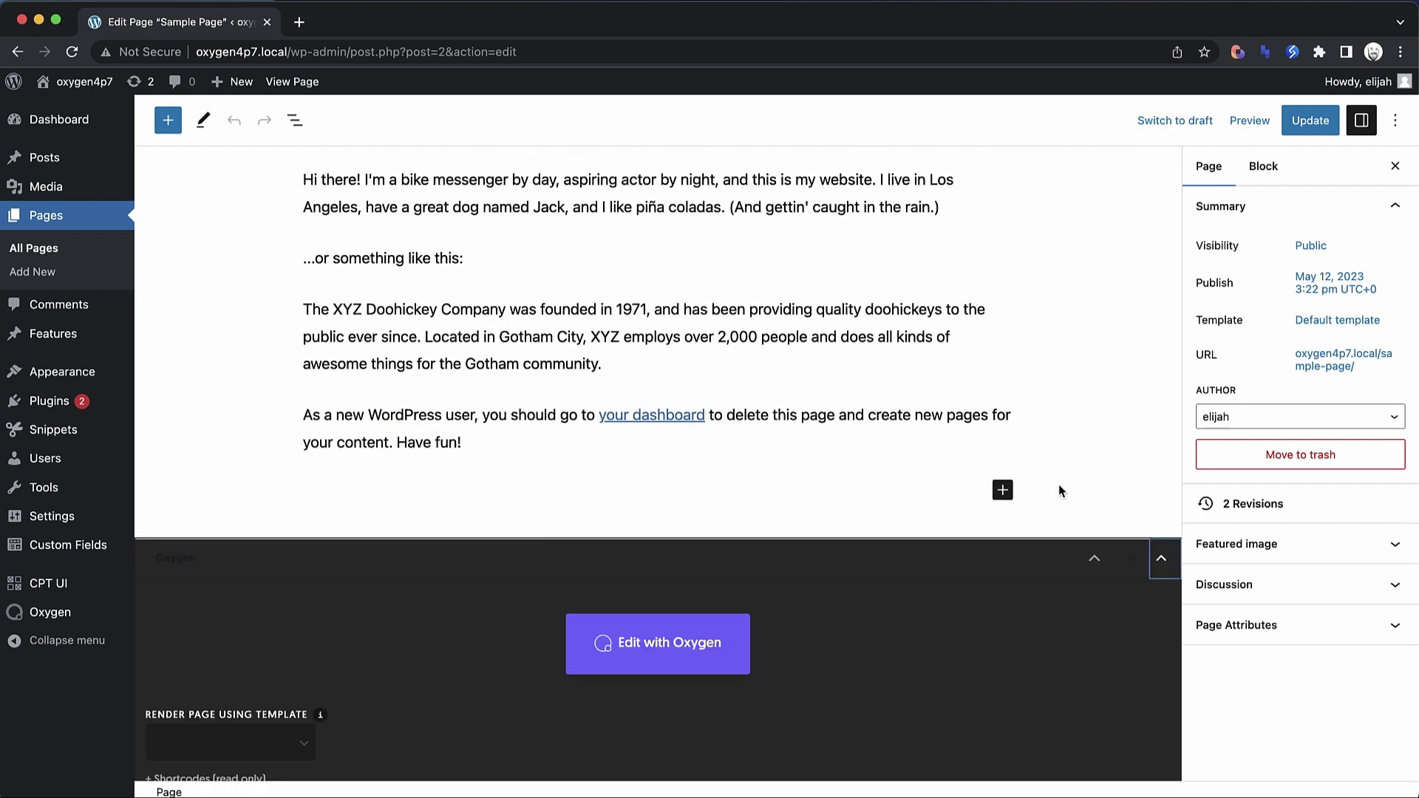
{"action": "scroll", "coordinate": [1058, 485], "scroll_direction": "down", "scroll_amount": 3}
Step: Launch Oxygen on Sample Page, add a Section, then a Repeater from Helpers inside it
{"action": "left_click", "coordinate": [659, 401]}
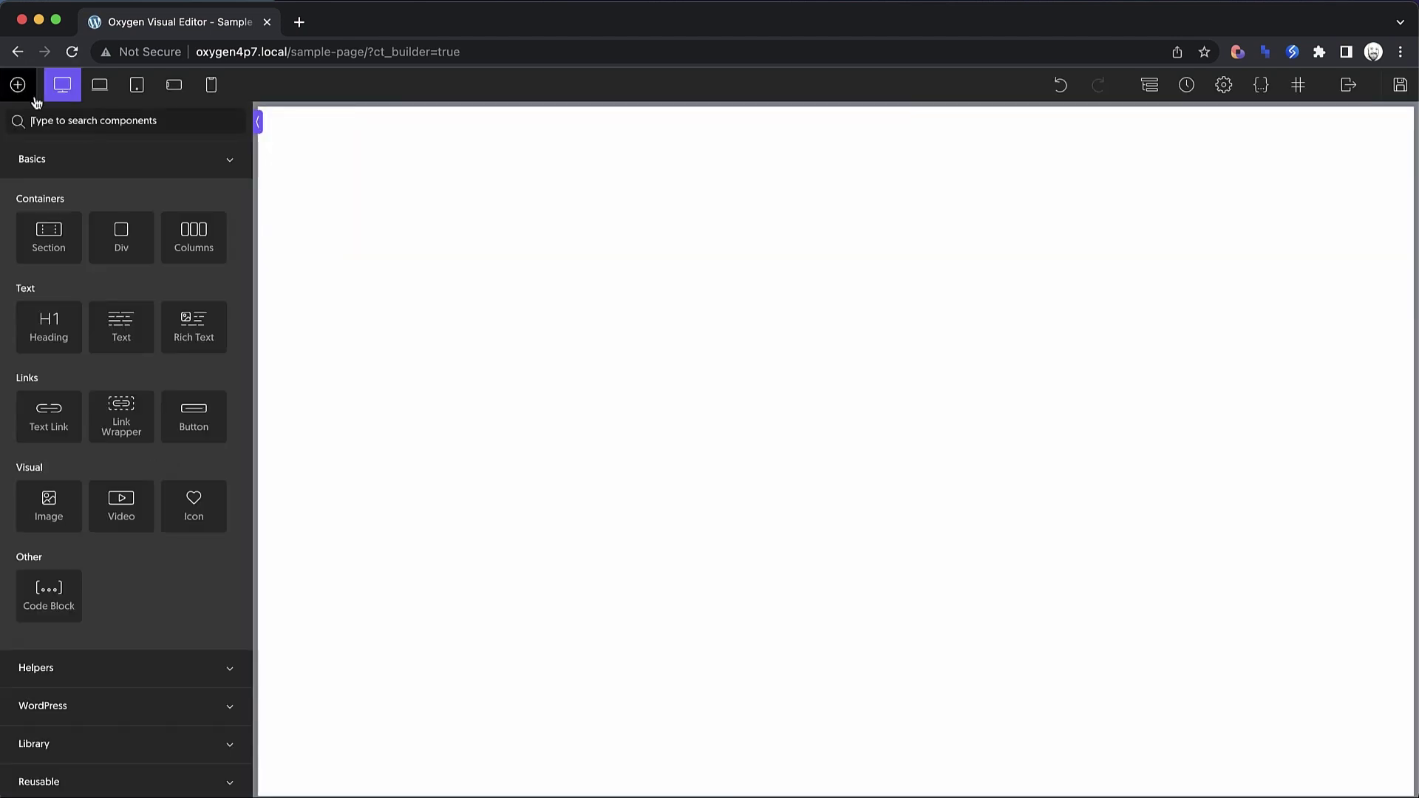
{"action": "left_click", "coordinate": [48, 248]}
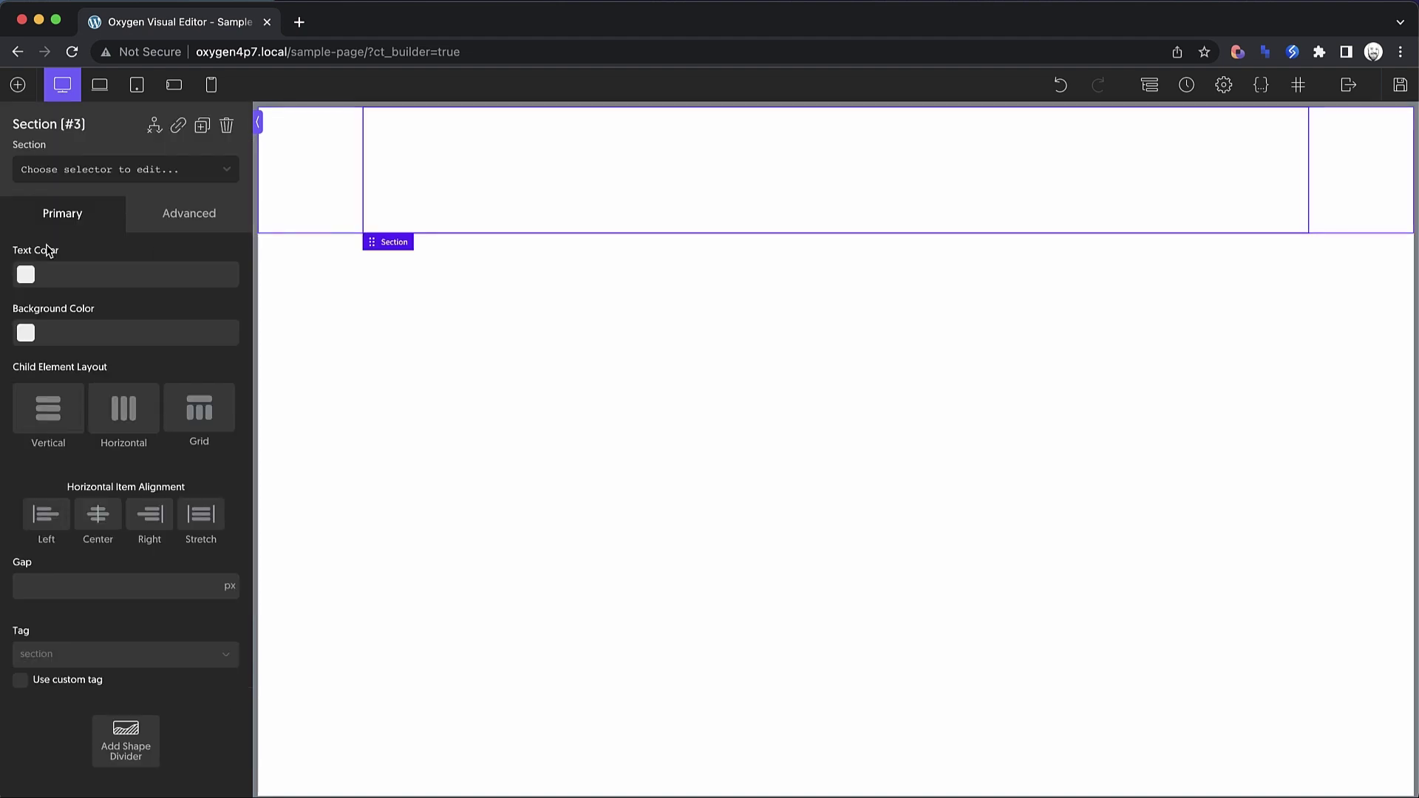
{"action": "left_click", "coordinate": [18, 85]}
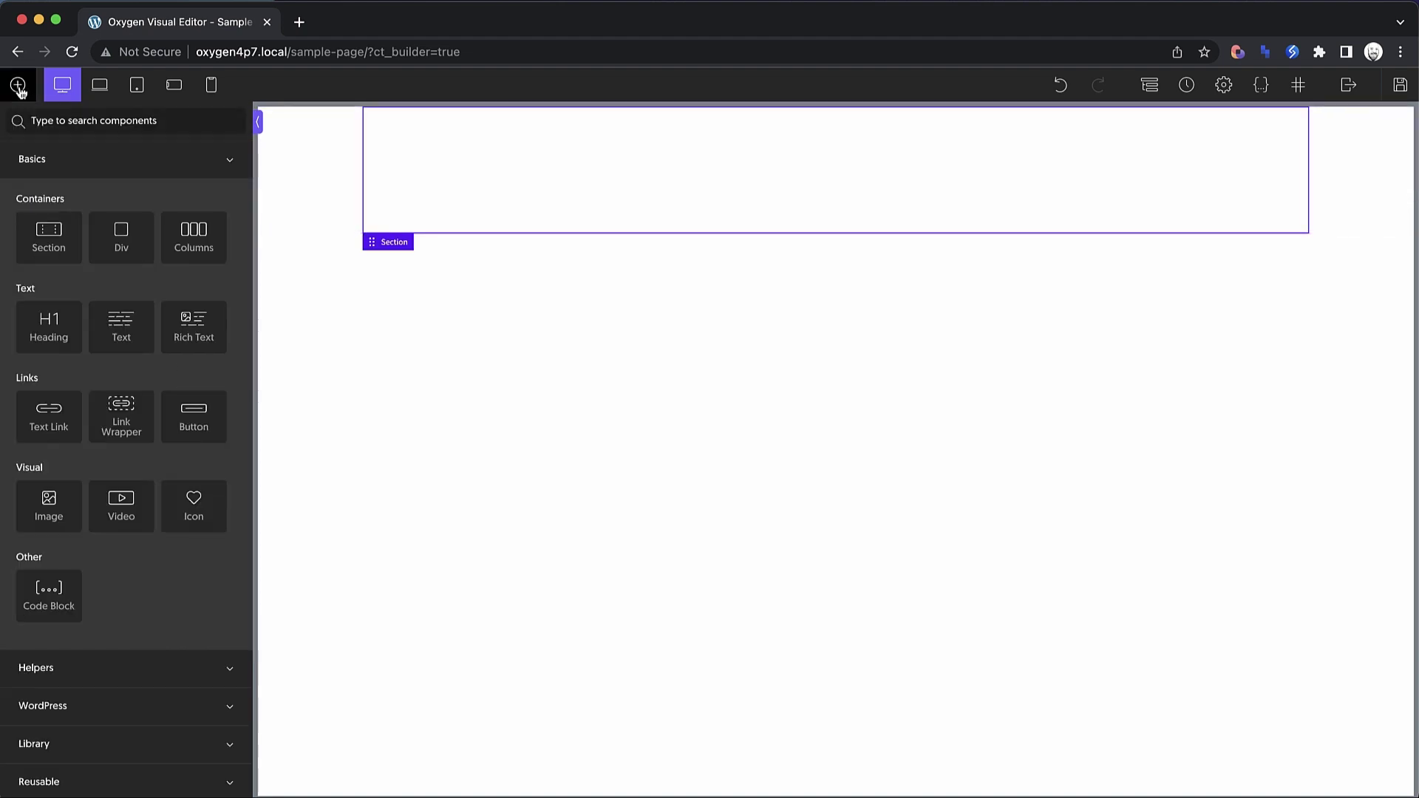
{"action": "left_click", "coordinate": [36, 668]}
{"action": "left_click", "coordinate": [48, 166]}
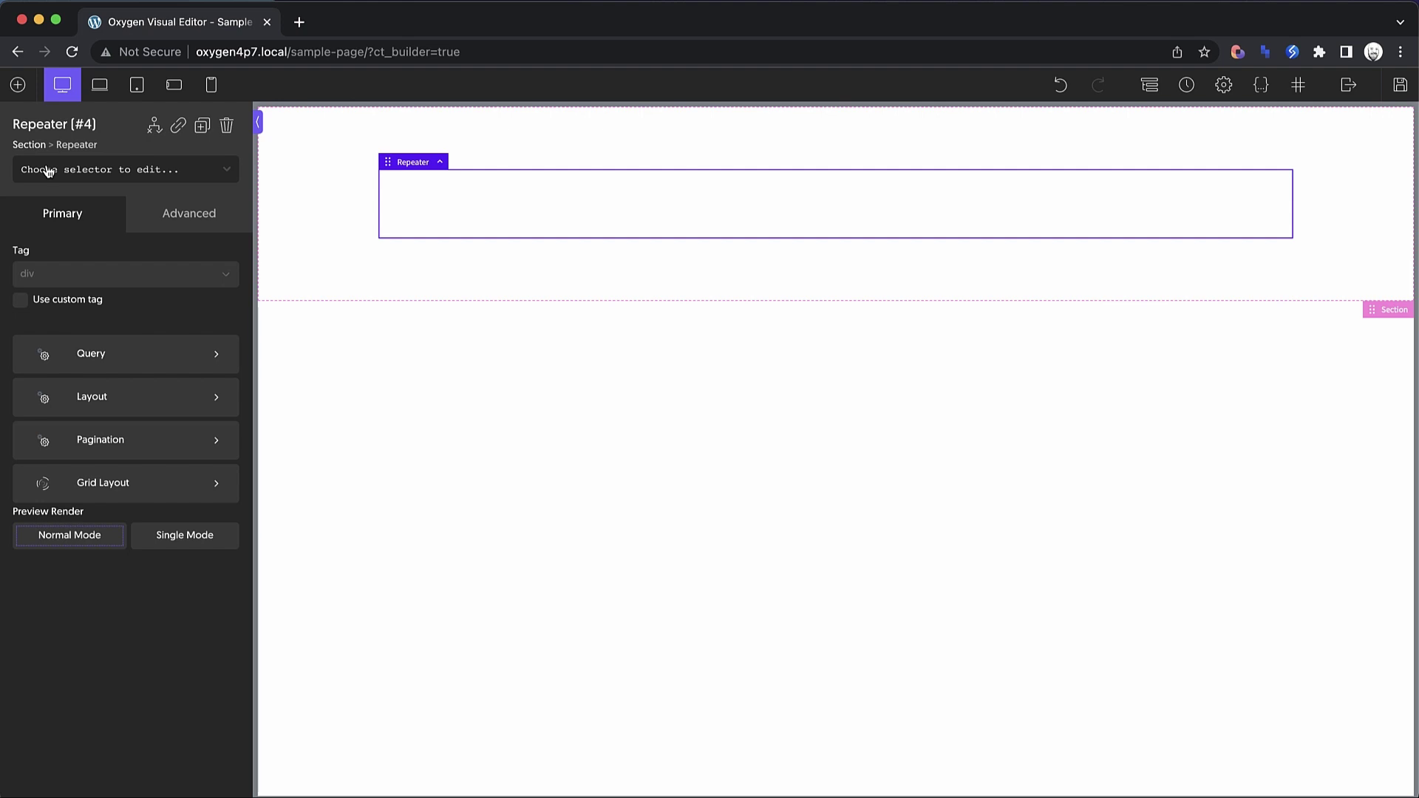
Step: Give the Repeater a custom tag of ul
{"action": "left_click", "coordinate": [64, 285]}
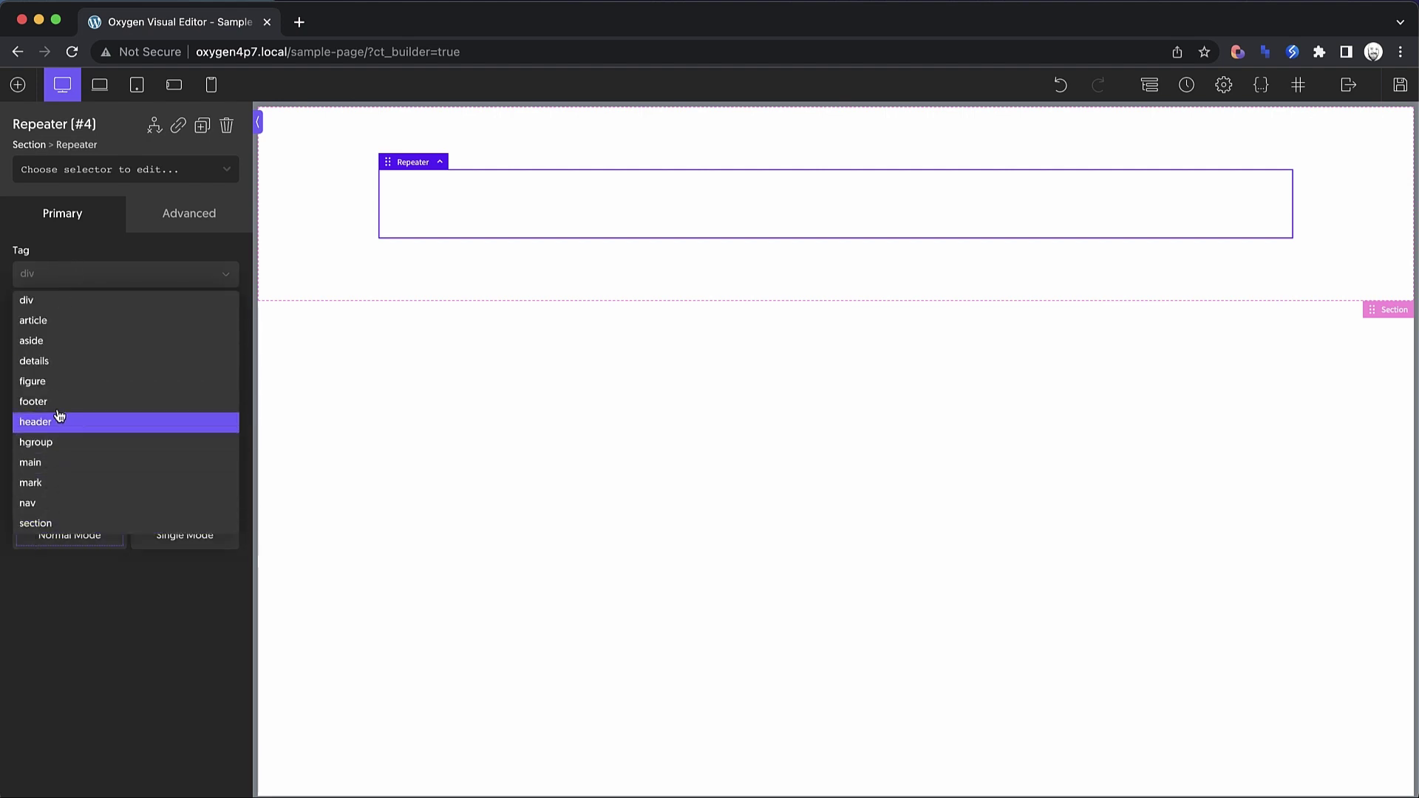
{"action": "left_click", "coordinate": [59, 274]}
{"action": "left_click", "coordinate": [20, 299]}
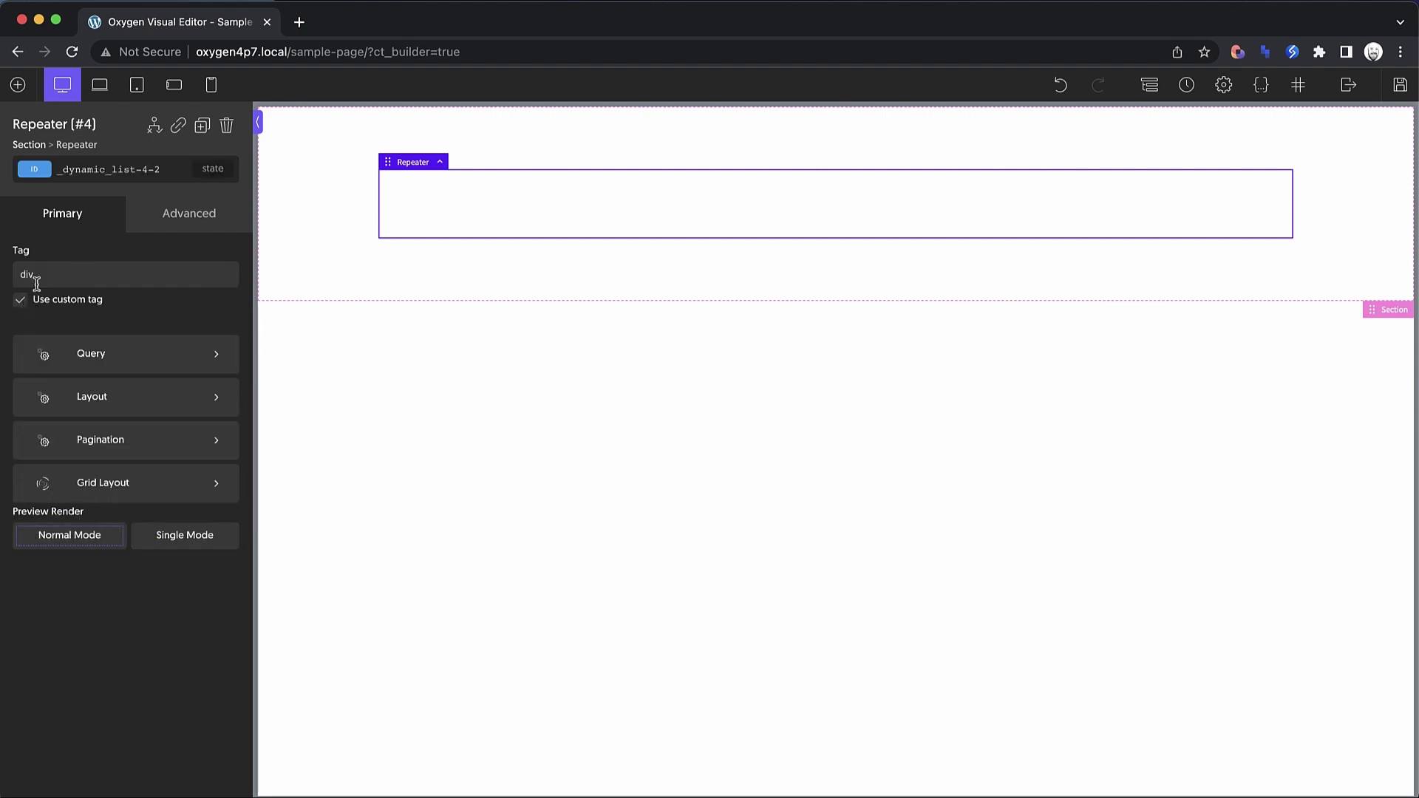
{"action": "double_click", "coordinate": [45, 271]}
{"action": "type", "text": "ul"}
Step: Give the Repeater's inner Div a custom tag of li
{"action": "left_click", "coordinate": [521, 194]}
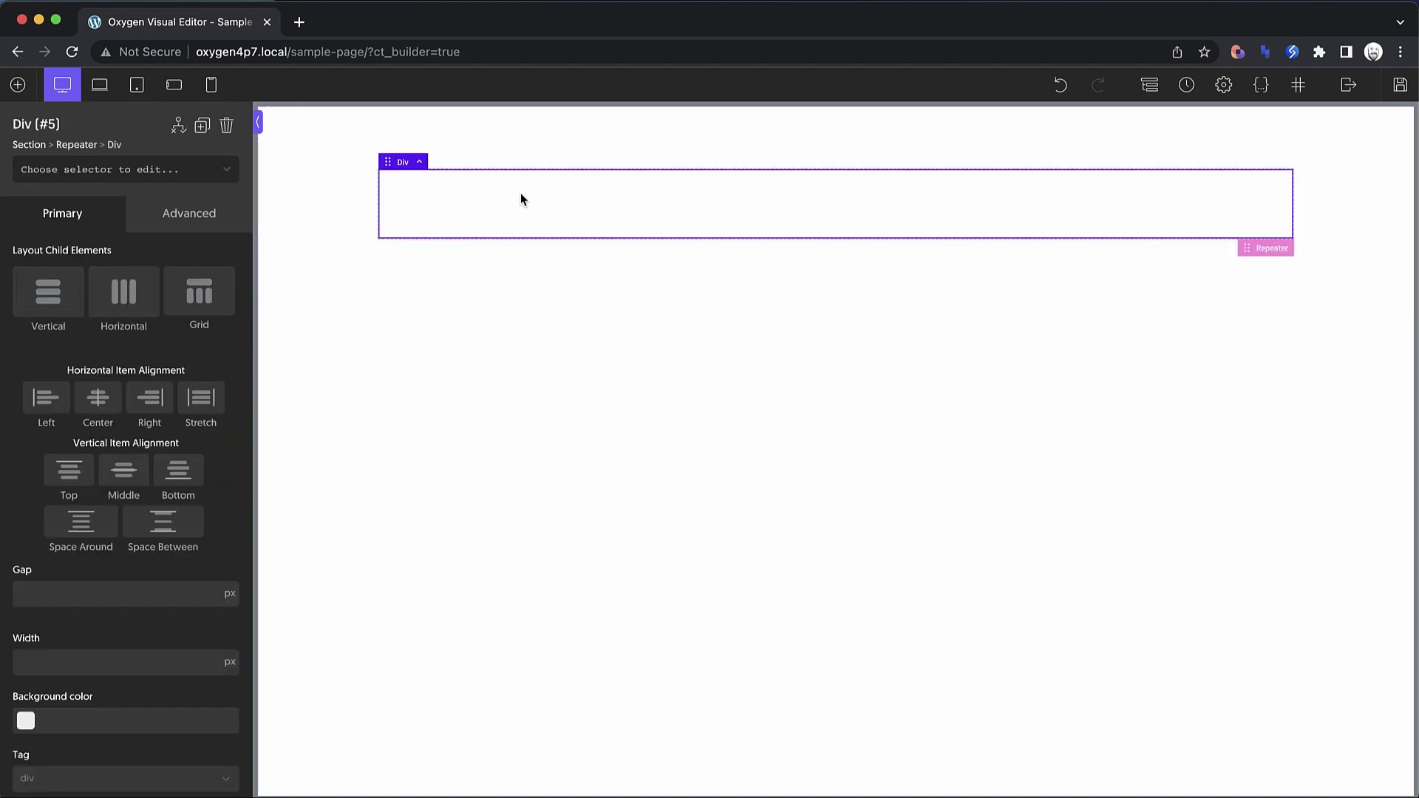
{"action": "scroll", "coordinate": [184, 335], "scroll_direction": "down", "scroll_amount": 2}
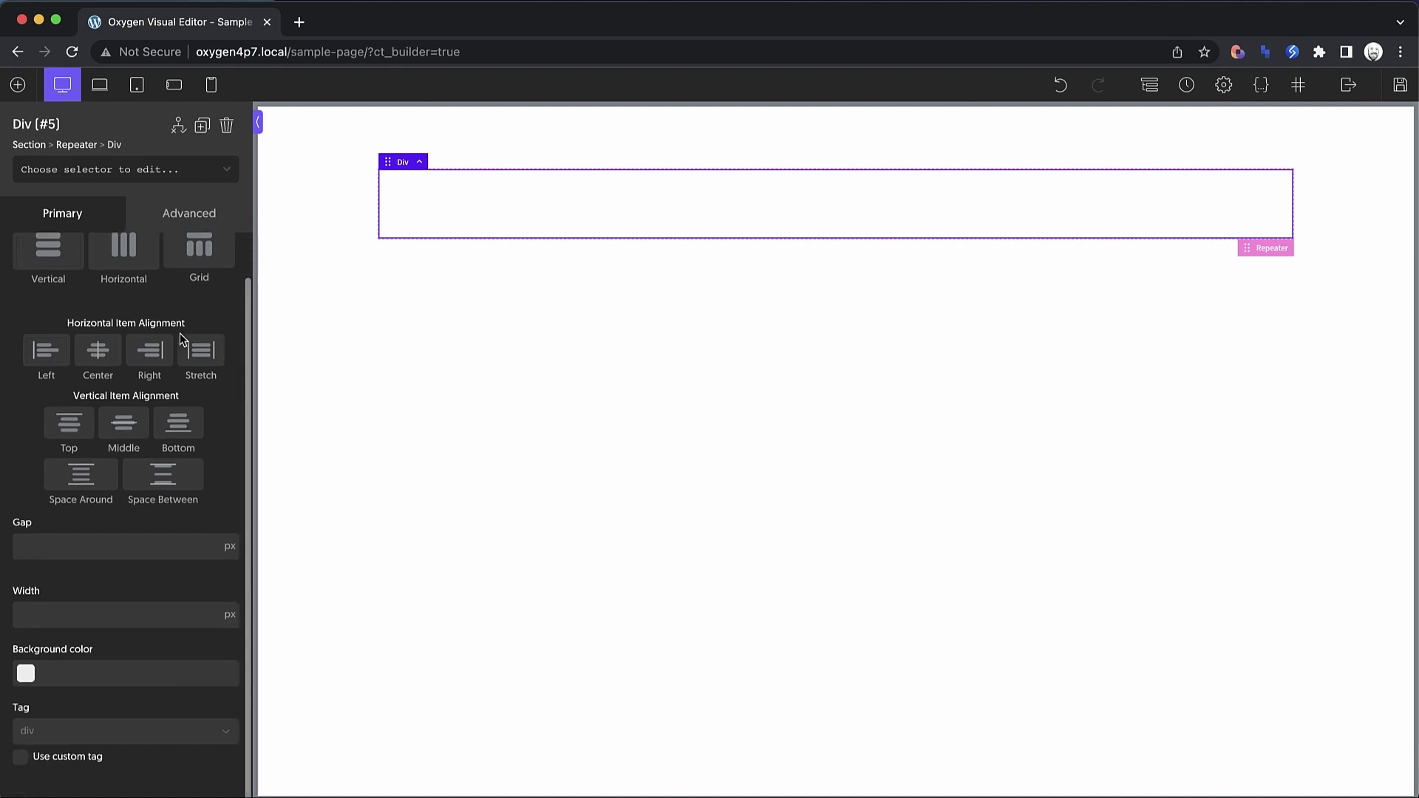
{"action": "left_click", "coordinate": [20, 756]}
{"action": "type", "text": "li"}
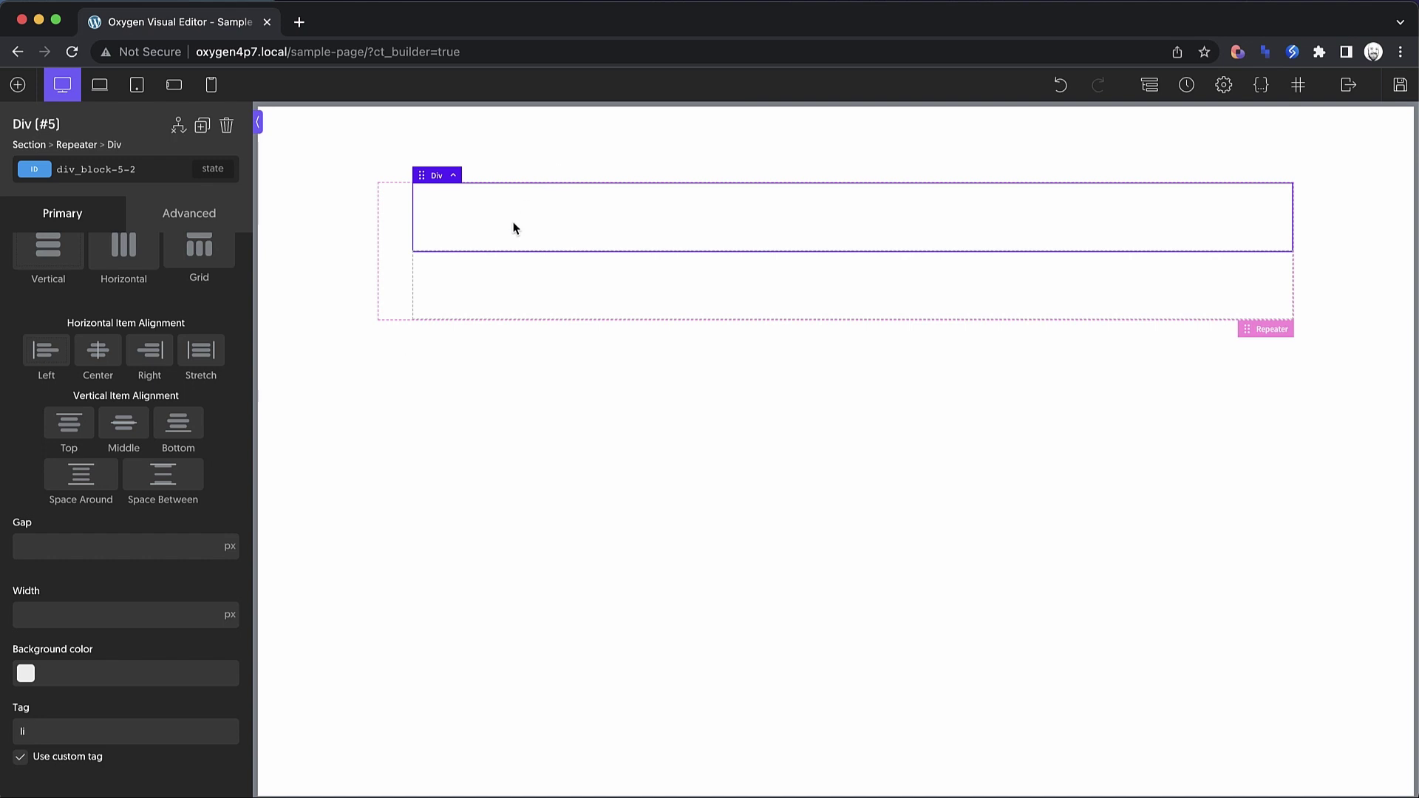
Step: Add a Text element to the list item and insert the dynamic Post Title into it
{"action": "left_click", "coordinate": [18, 85]}
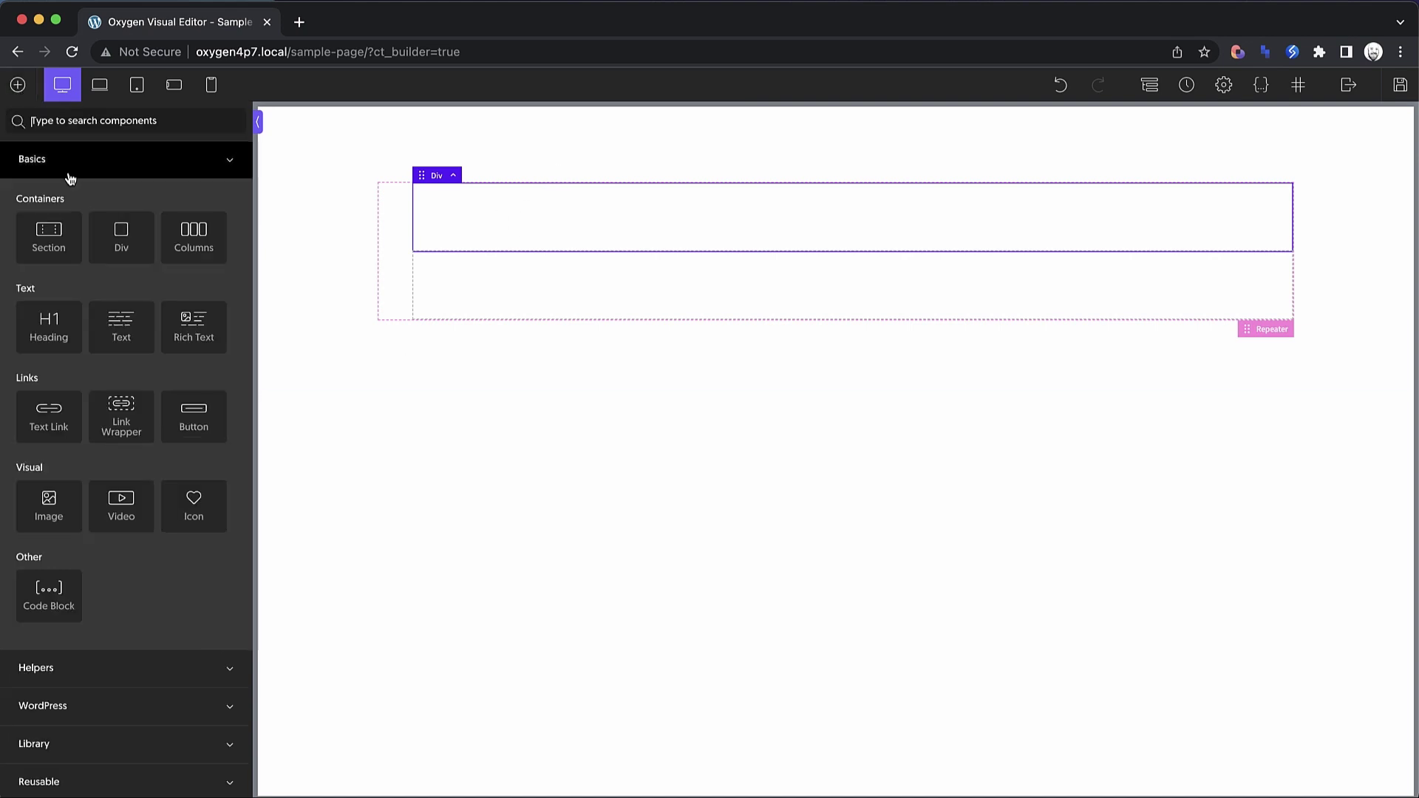
{"action": "left_click", "coordinate": [113, 337]}
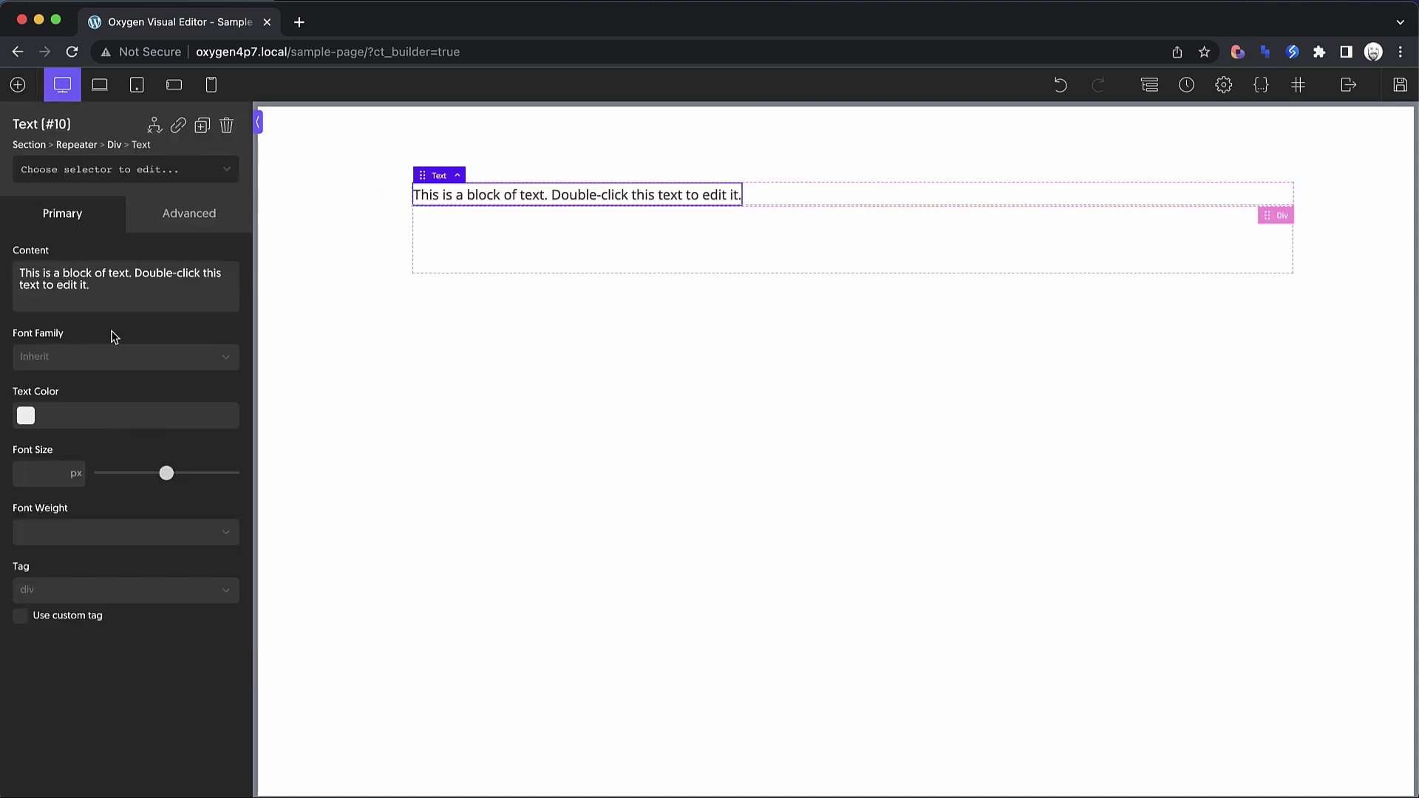
{"action": "double_click", "coordinate": [478, 196]}
{"action": "left_click", "coordinate": [850, 85]}
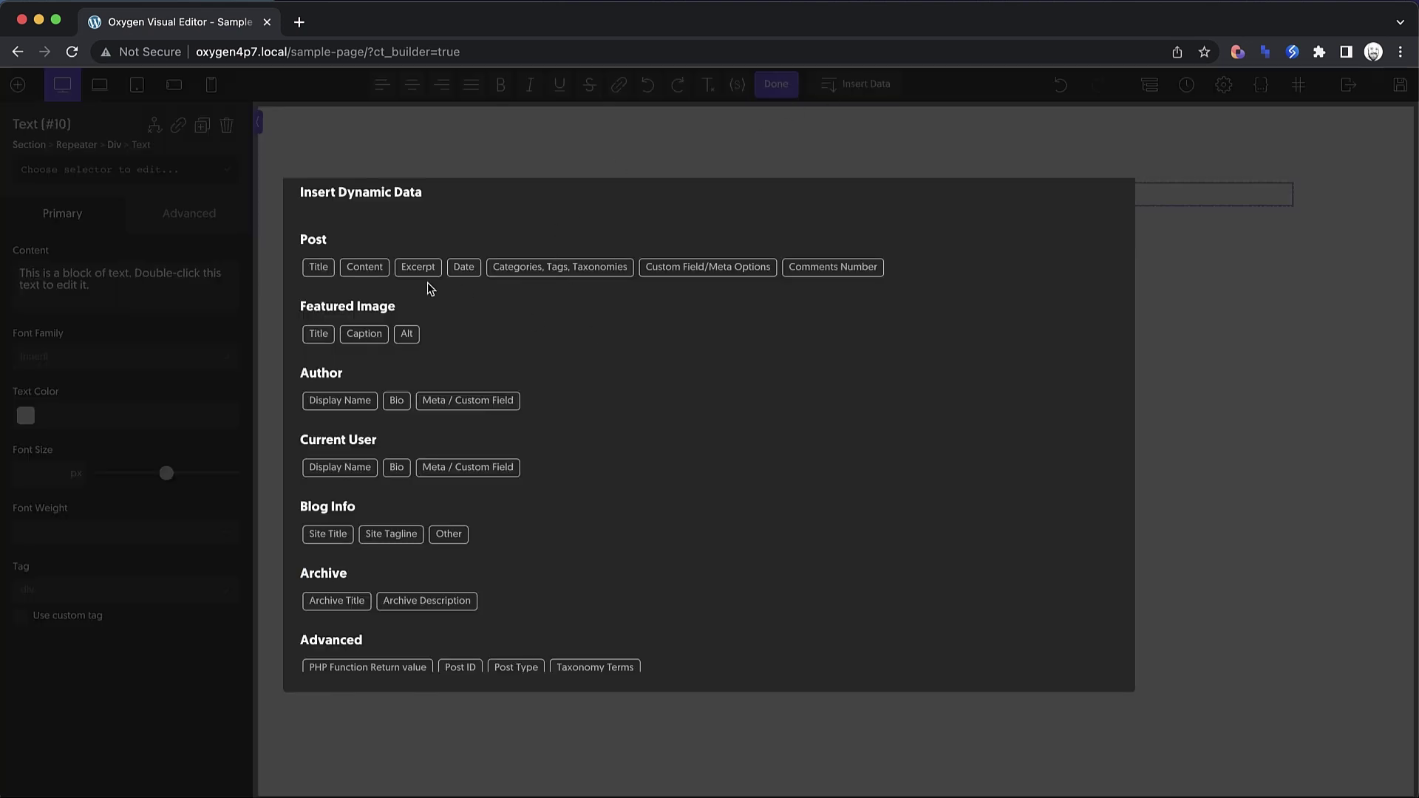
{"action": "left_click", "coordinate": [318, 268]}
{"action": "left_click", "coordinate": [342, 443]}
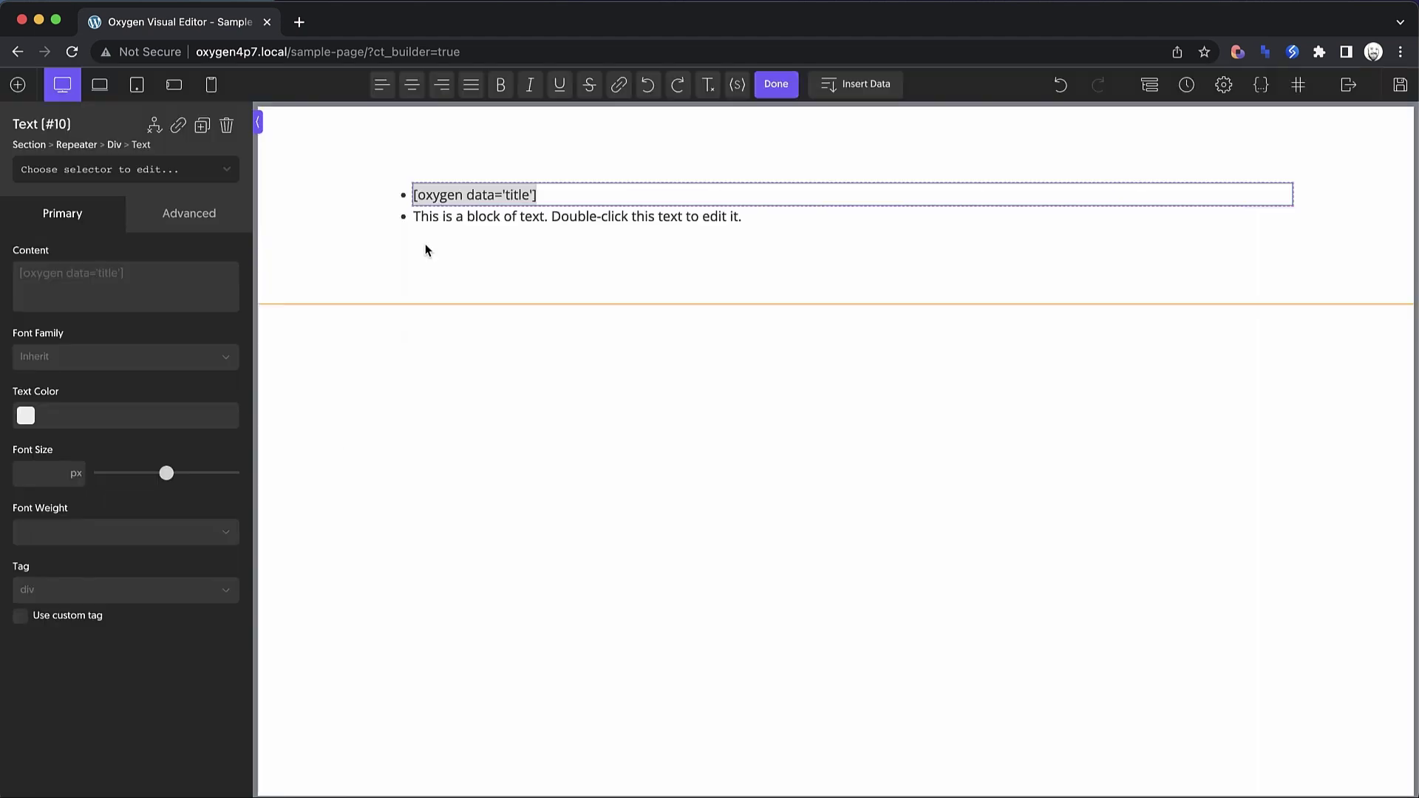
Step: Set the Repeater's custom query to the features post type and apply the query params
{"action": "left_click", "coordinate": [72, 147]}
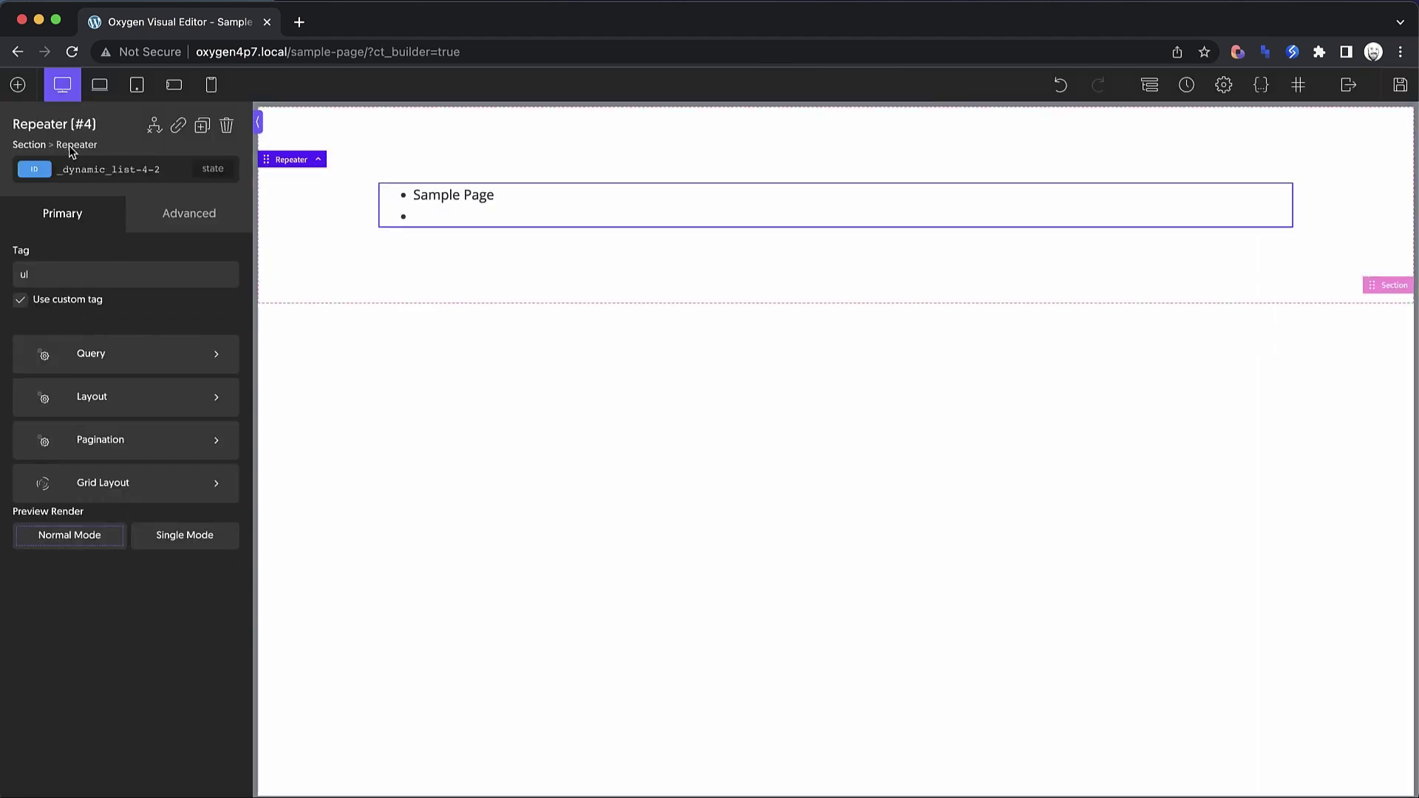
{"action": "left_click", "coordinate": [146, 353]}
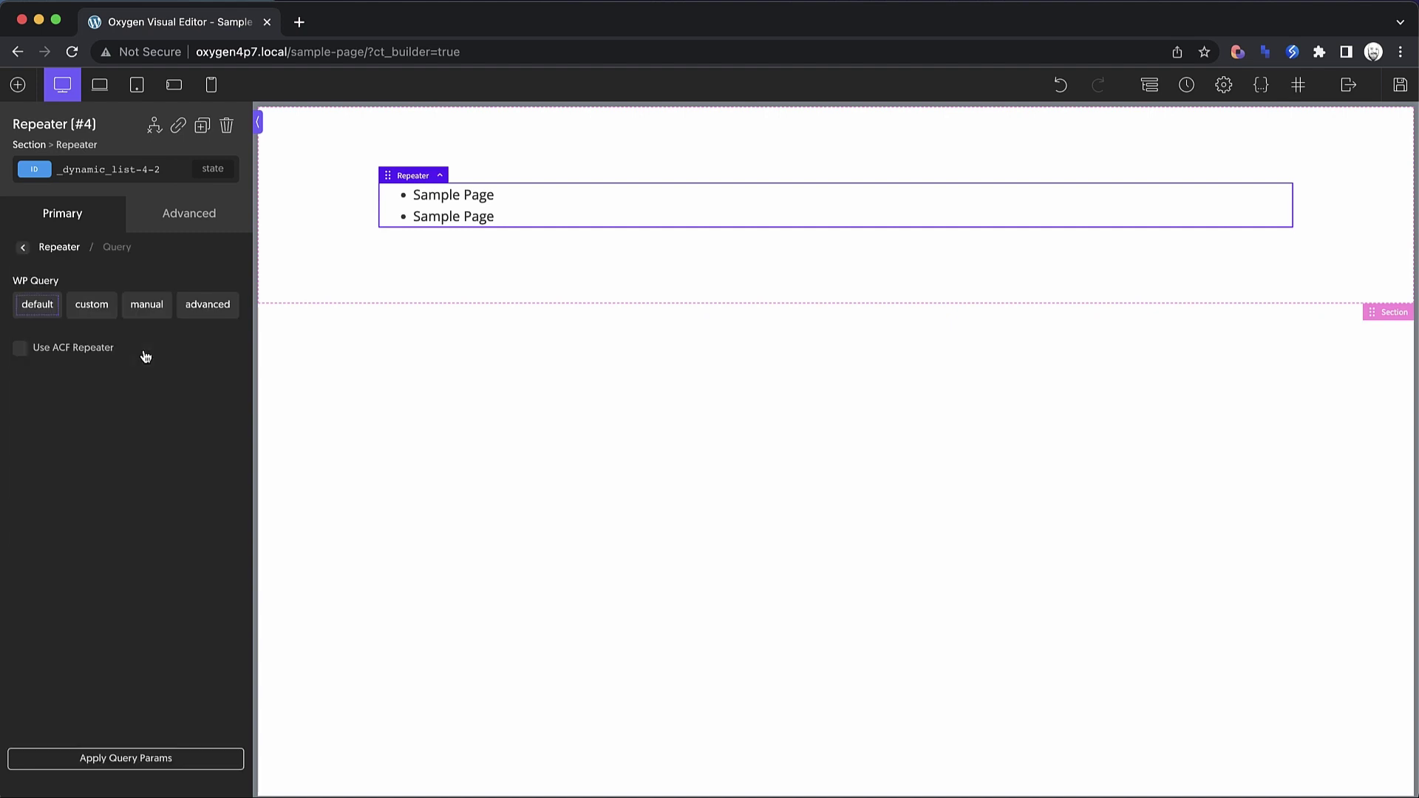
{"action": "left_click", "coordinate": [88, 311]}
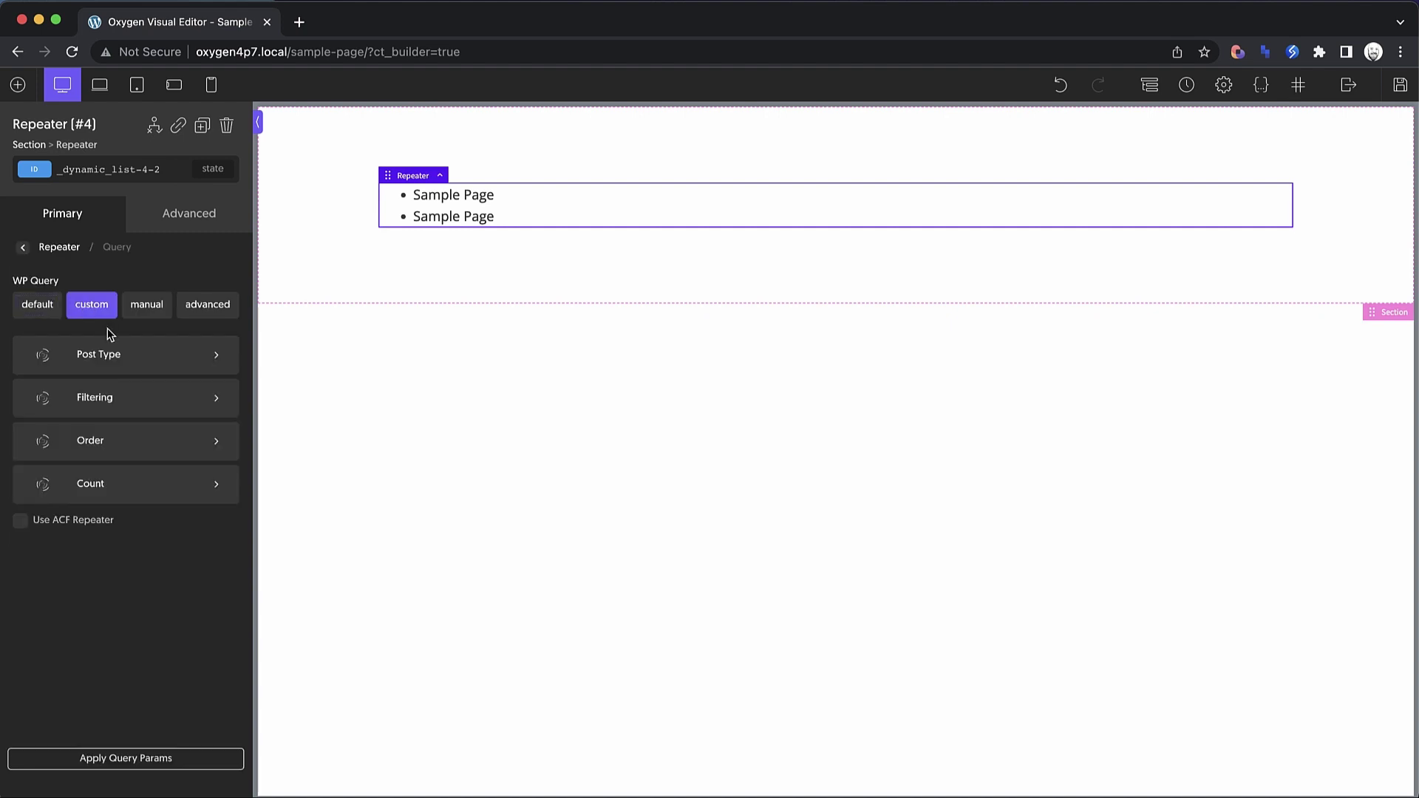
{"action": "left_click", "coordinate": [111, 351]}
{"action": "left_click", "coordinate": [103, 303]}
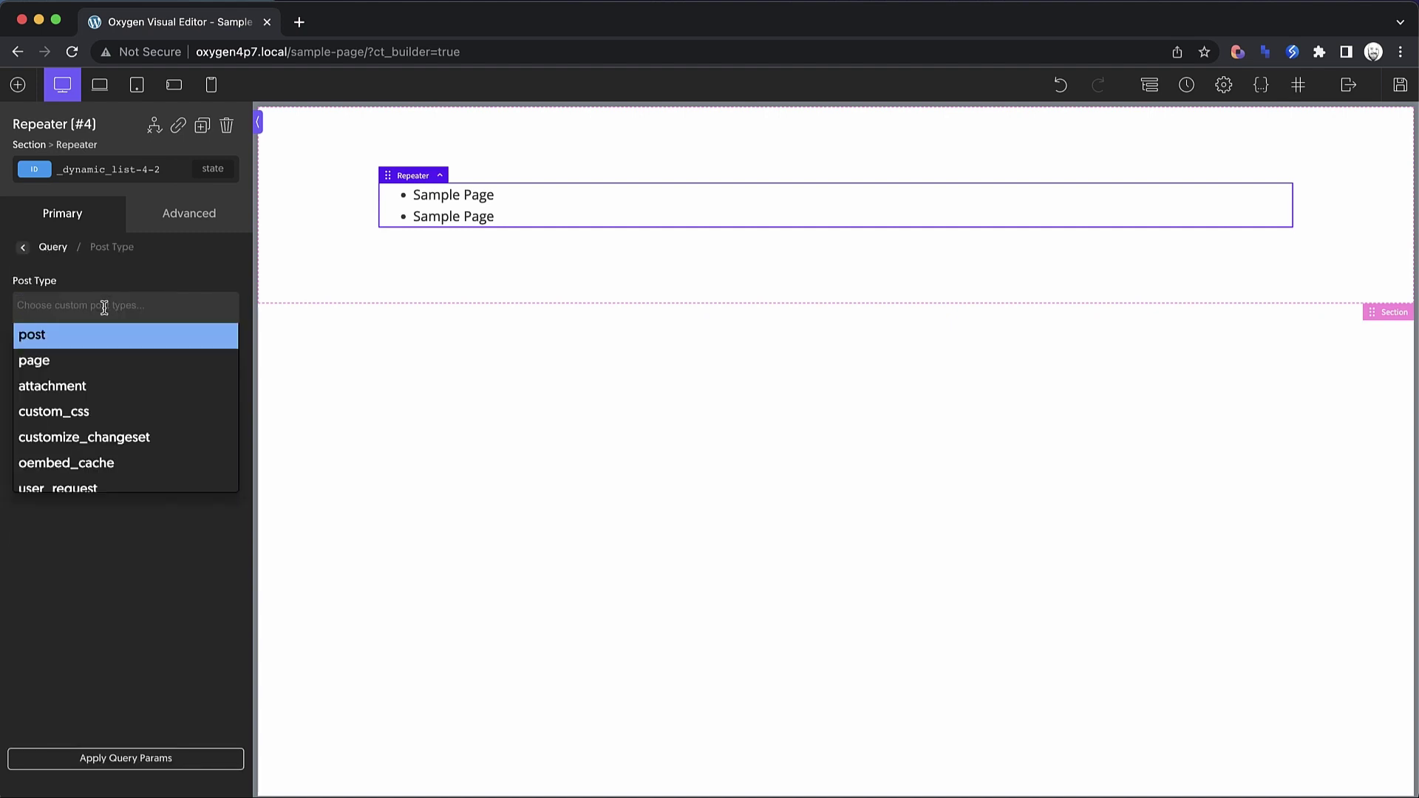
{"action": "scroll", "coordinate": [98, 364], "scroll_direction": "down", "scroll_amount": 5}
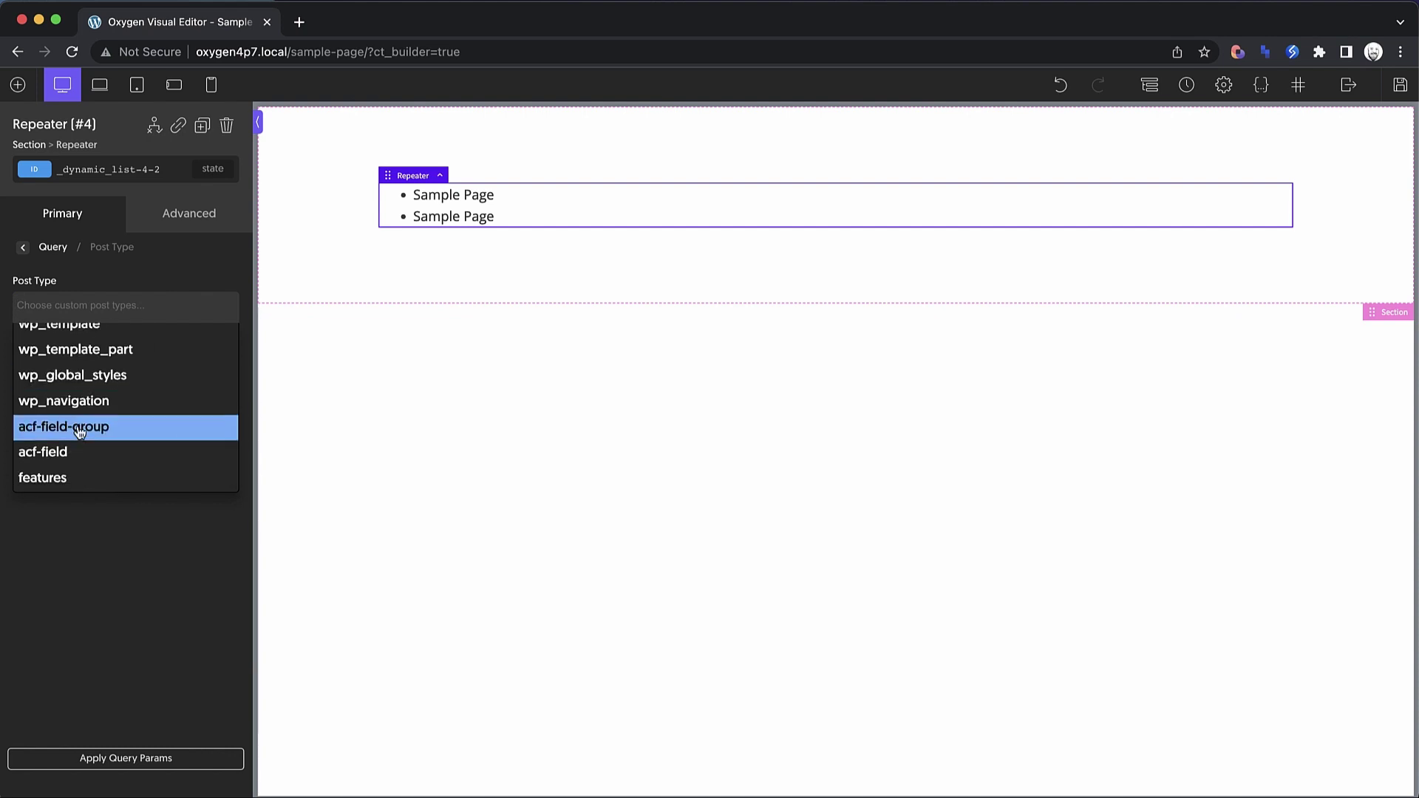
{"action": "left_click", "coordinate": [72, 481]}
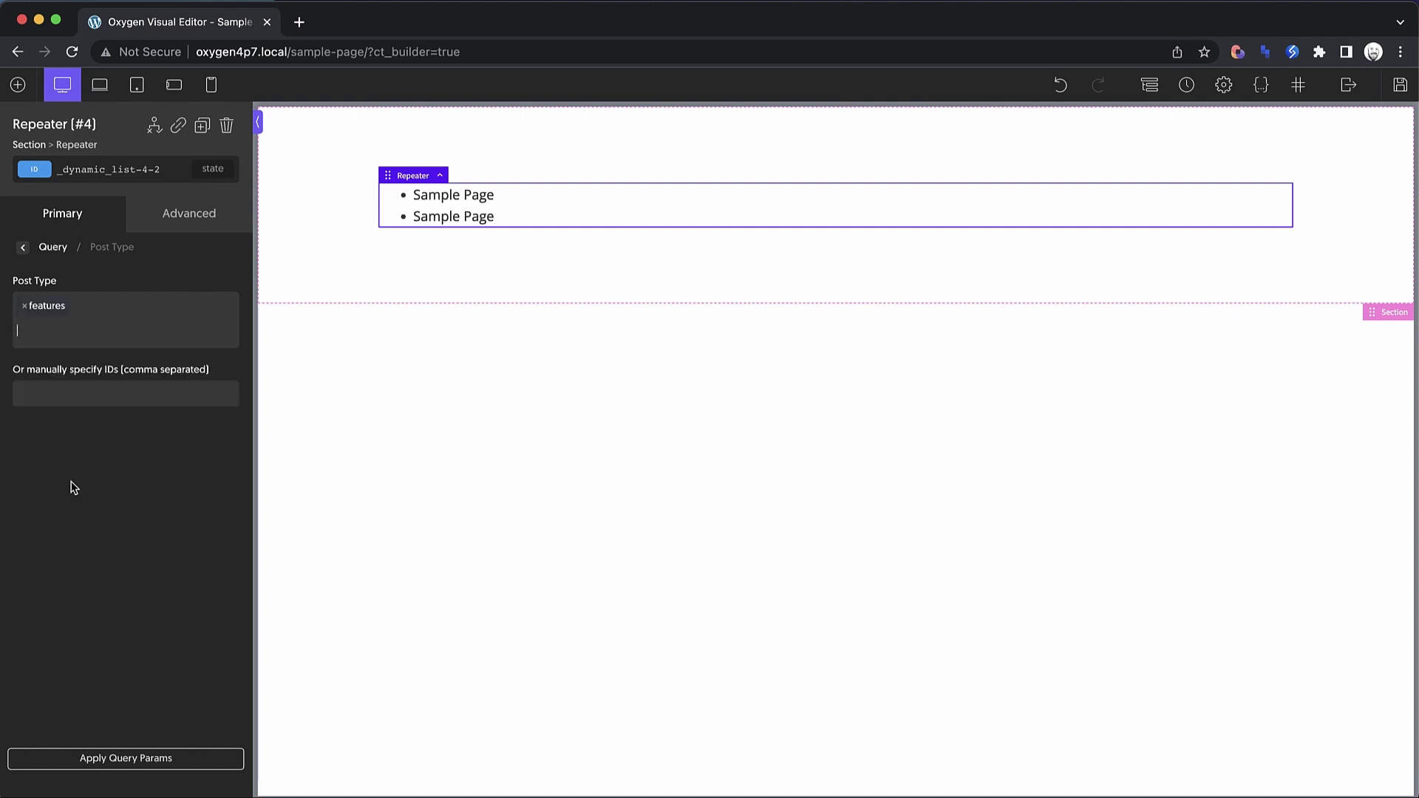
{"action": "left_click", "coordinate": [118, 755]}
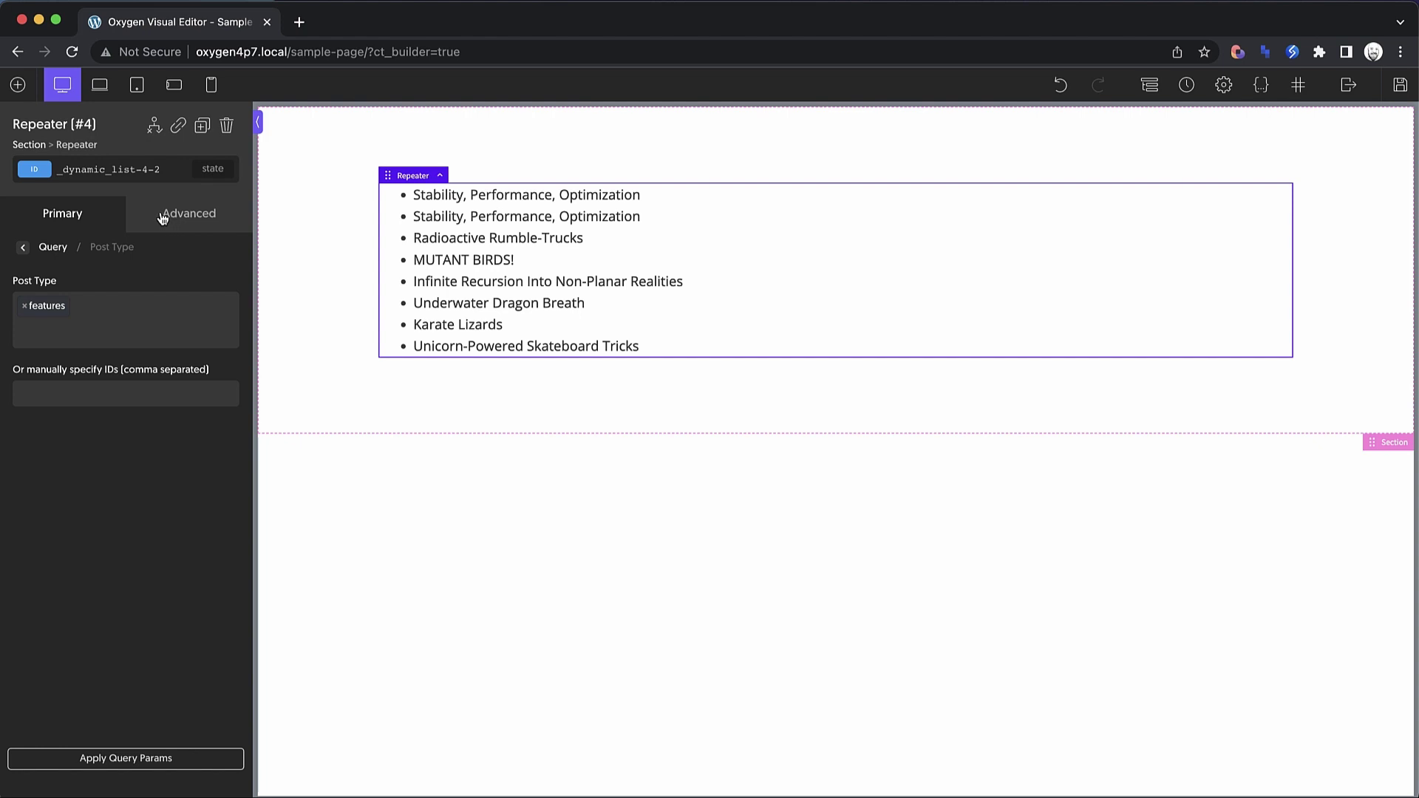
Step: Change the Repeater tag from ul to ol and view the numbered list on the live Sample Page
{"action": "left_click", "coordinate": [90, 222]}
{"action": "double_click", "coordinate": [40, 276]}
{"action": "type", "text": "ol"}
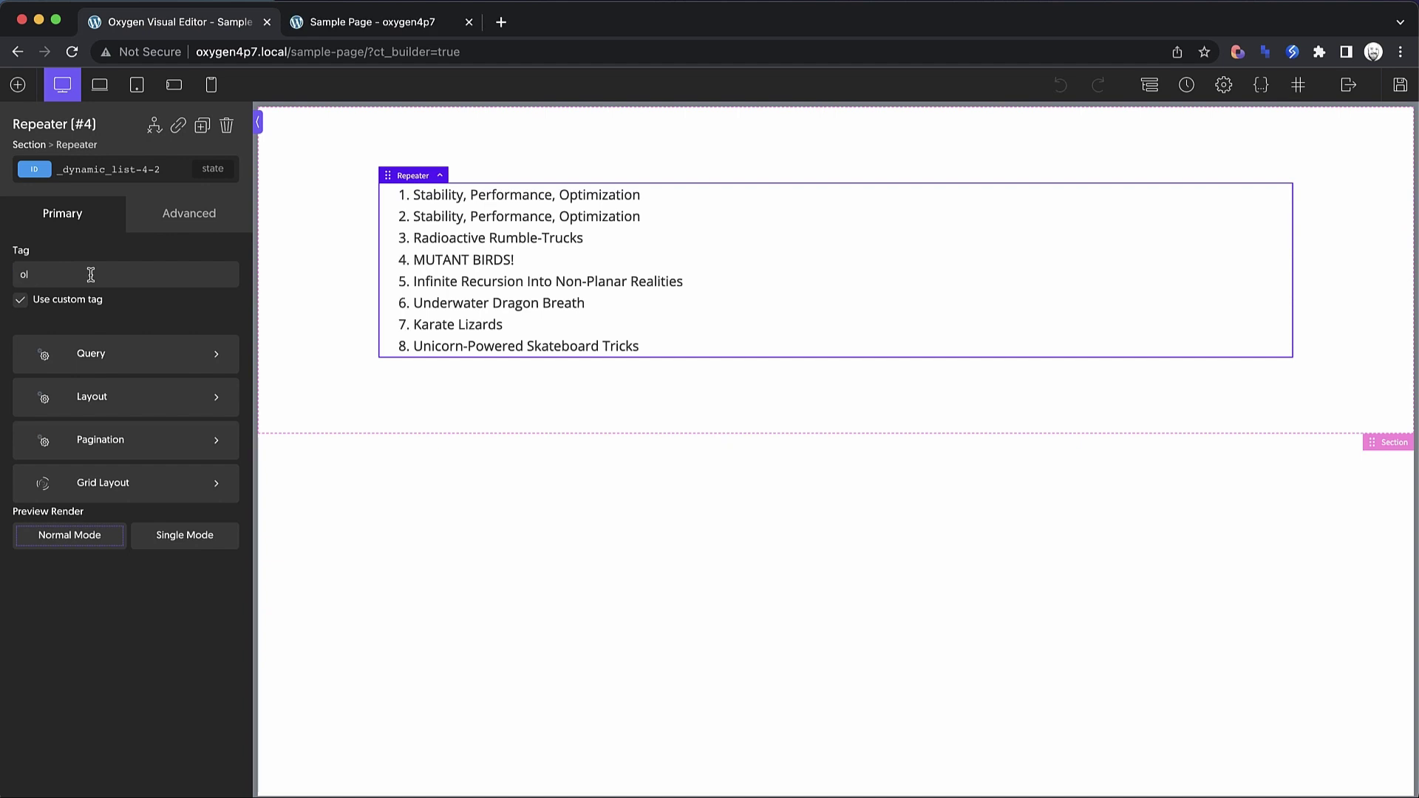
{"action": "key", "text": "ctrl+Tab"}
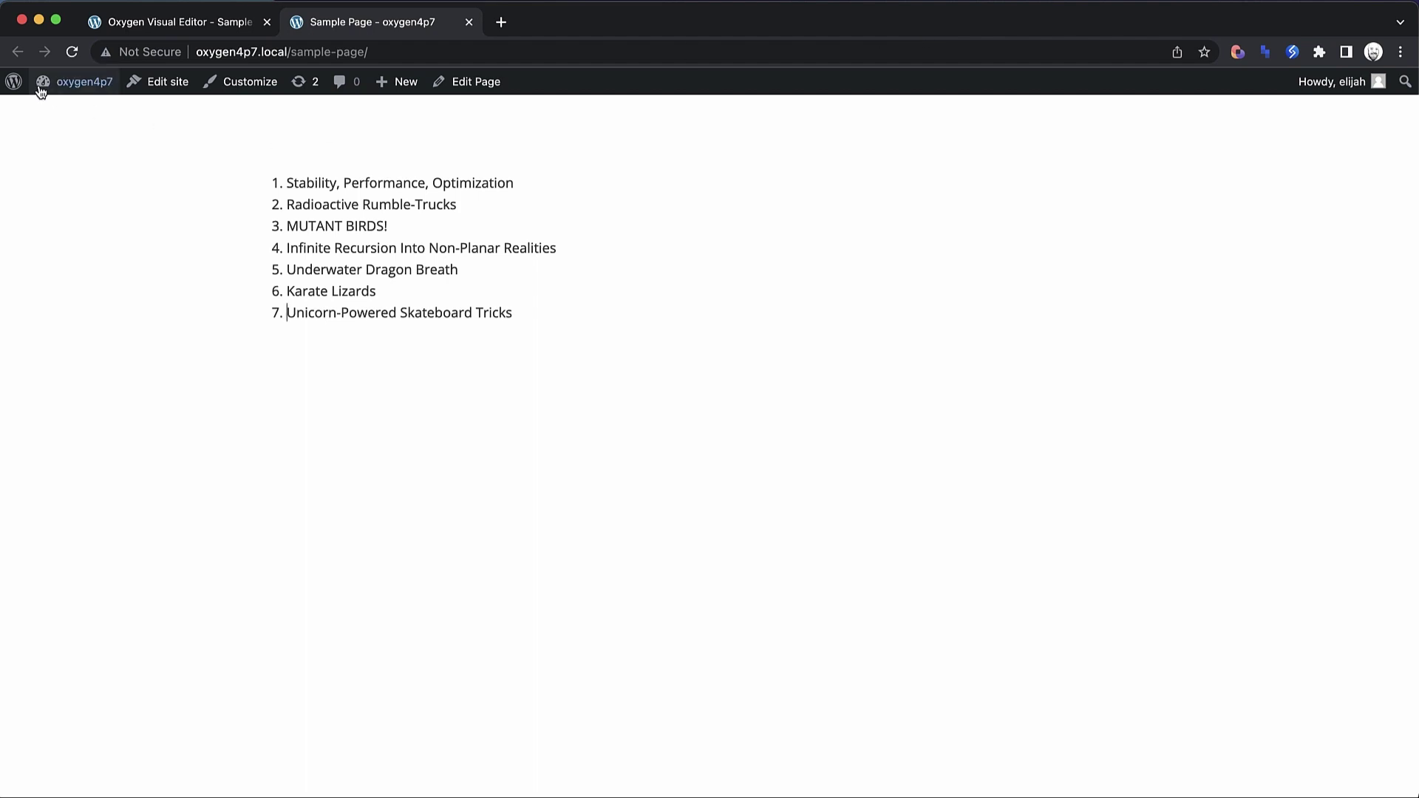
Step: Open the WordPress Dashboard in a new browser tab
{"action": "mouse_move", "coordinate": [52, 83]}
{"action": "right_click", "coordinate": [55, 110]}
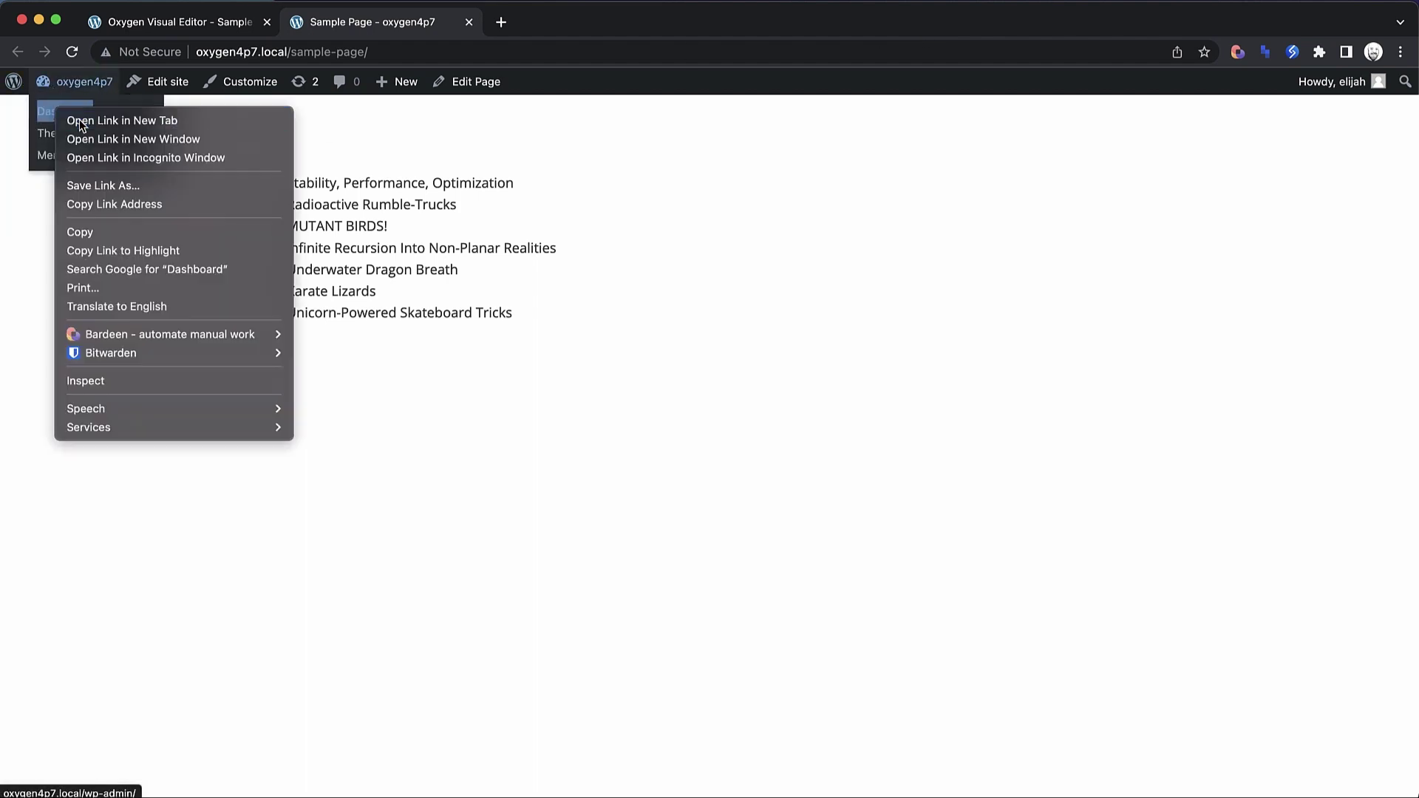
{"action": "left_click", "coordinate": [78, 120]}
{"action": "left_click_drag", "start_coordinate": [556, 17], "coordinate": [451, 34]}
Step: Create and publish a new feature titled 'YouTube Tutorials Daily'
{"action": "left_click", "coordinate": [48, 334]}
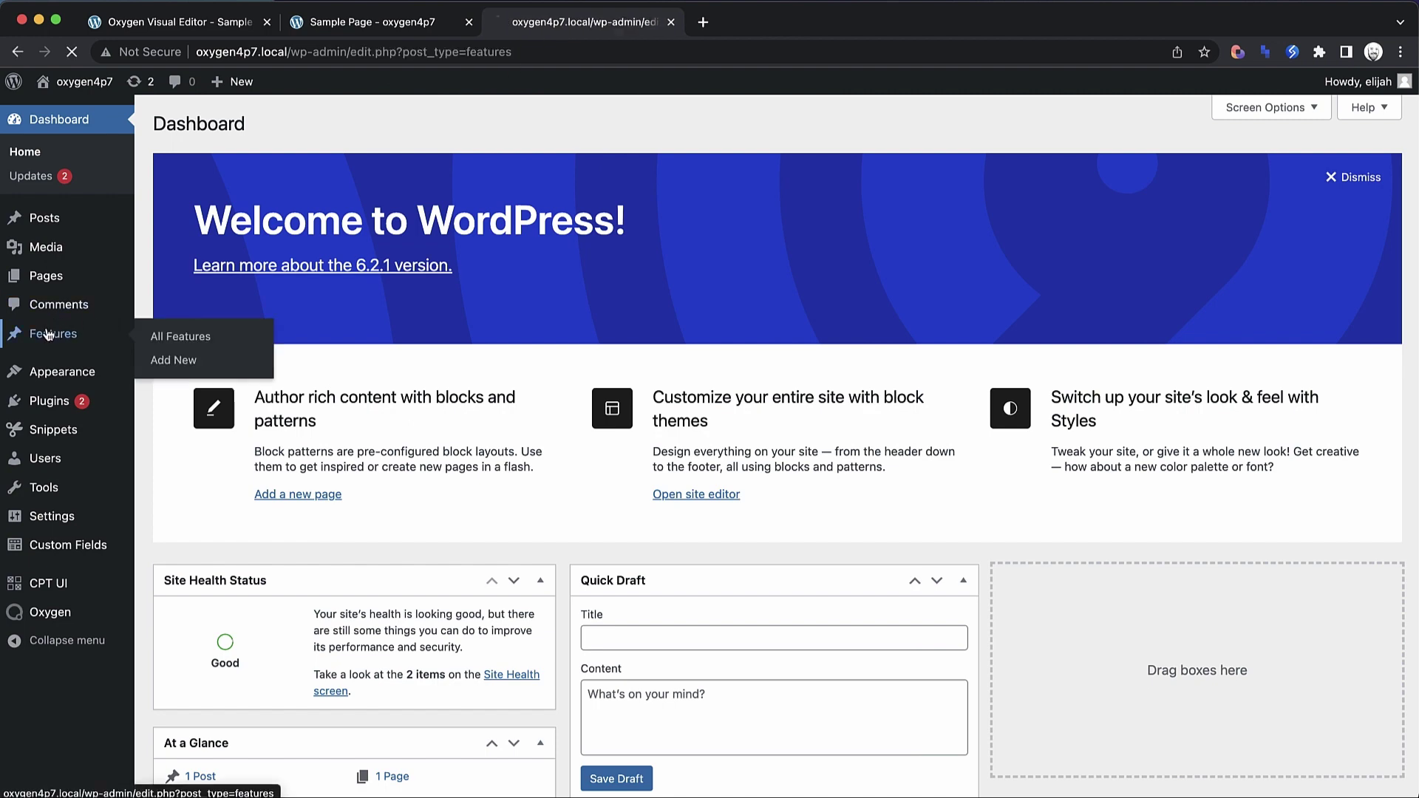
{"action": "left_click", "coordinate": [266, 125]}
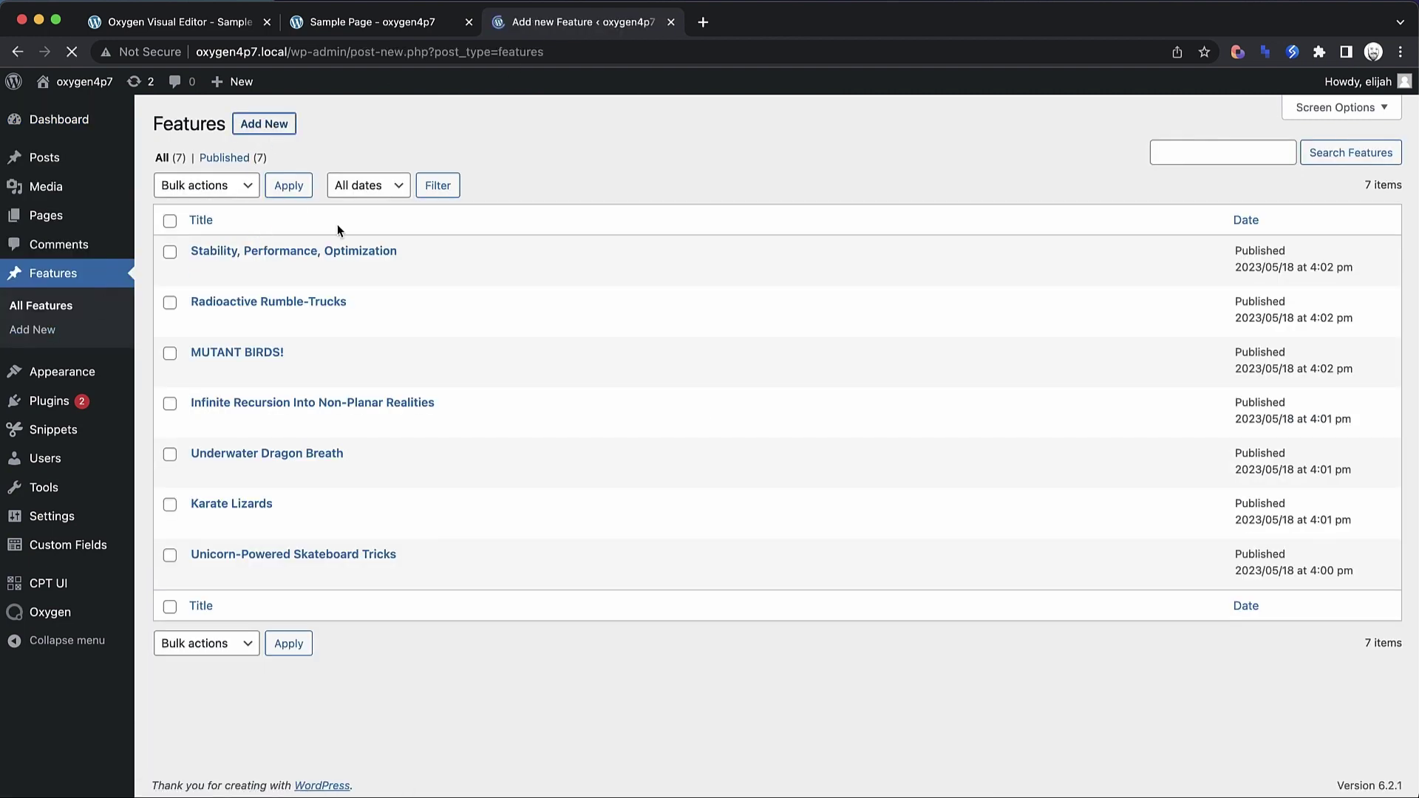
{"action": "type", "text": "YouTube Tutoria"}
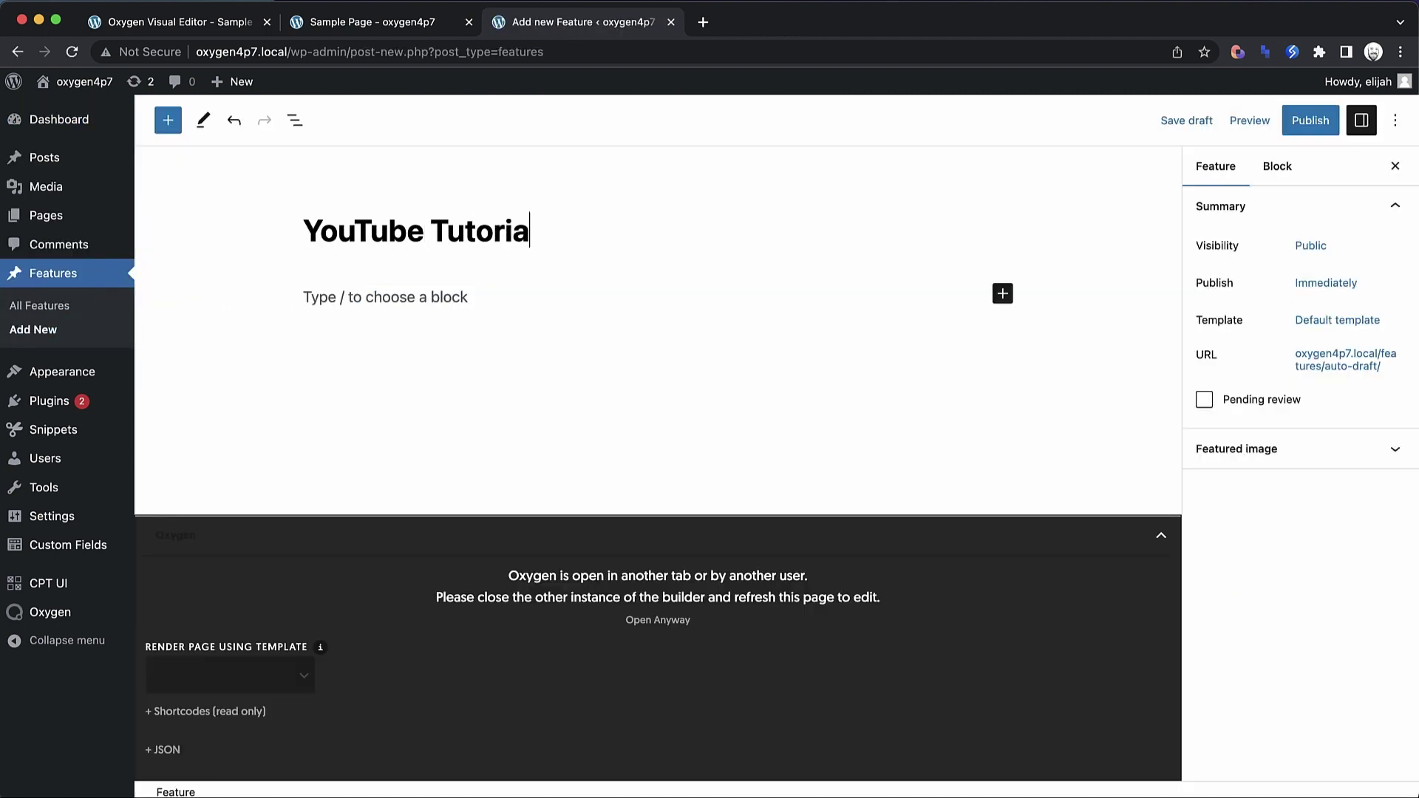
{"action": "type", "text": "ls Daily"}
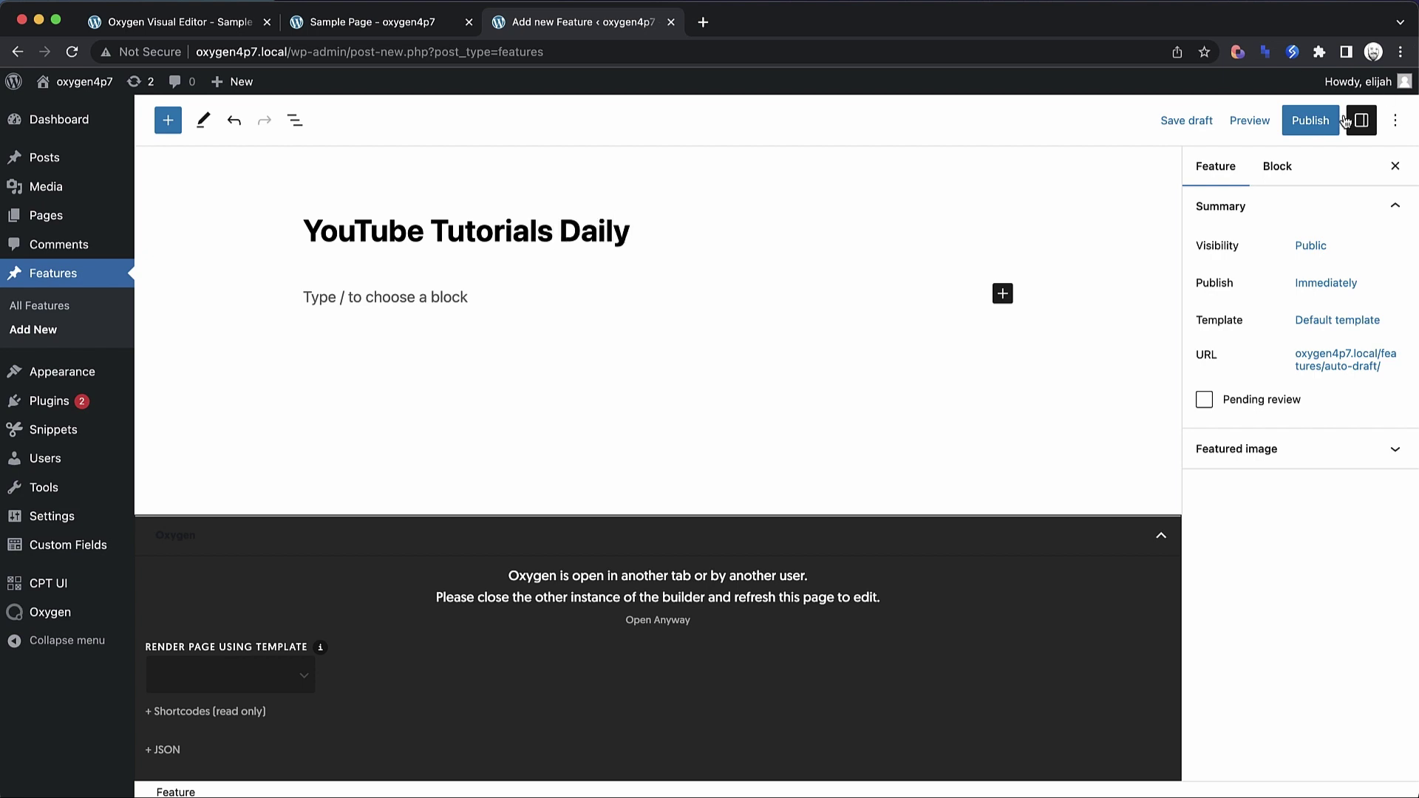
{"action": "left_click", "coordinate": [1336, 121]}
{"action": "left_click", "coordinate": [1265, 119]}
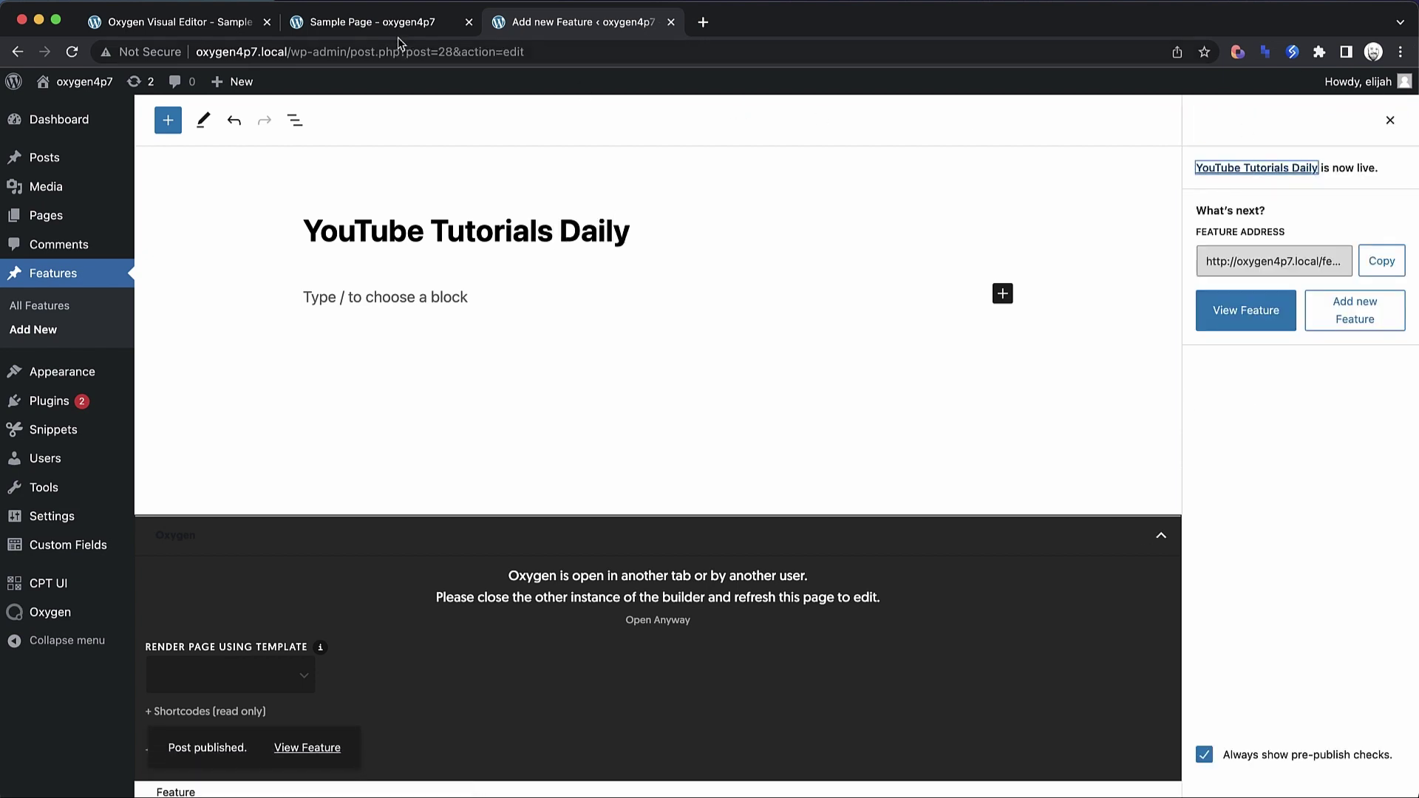
Step: Reload the live Sample Page and confirm 'YouTube Tutorials Daily' appears as item 1
{"action": "left_click", "coordinate": [374, 21]}
{"action": "key", "text": "super+r"}
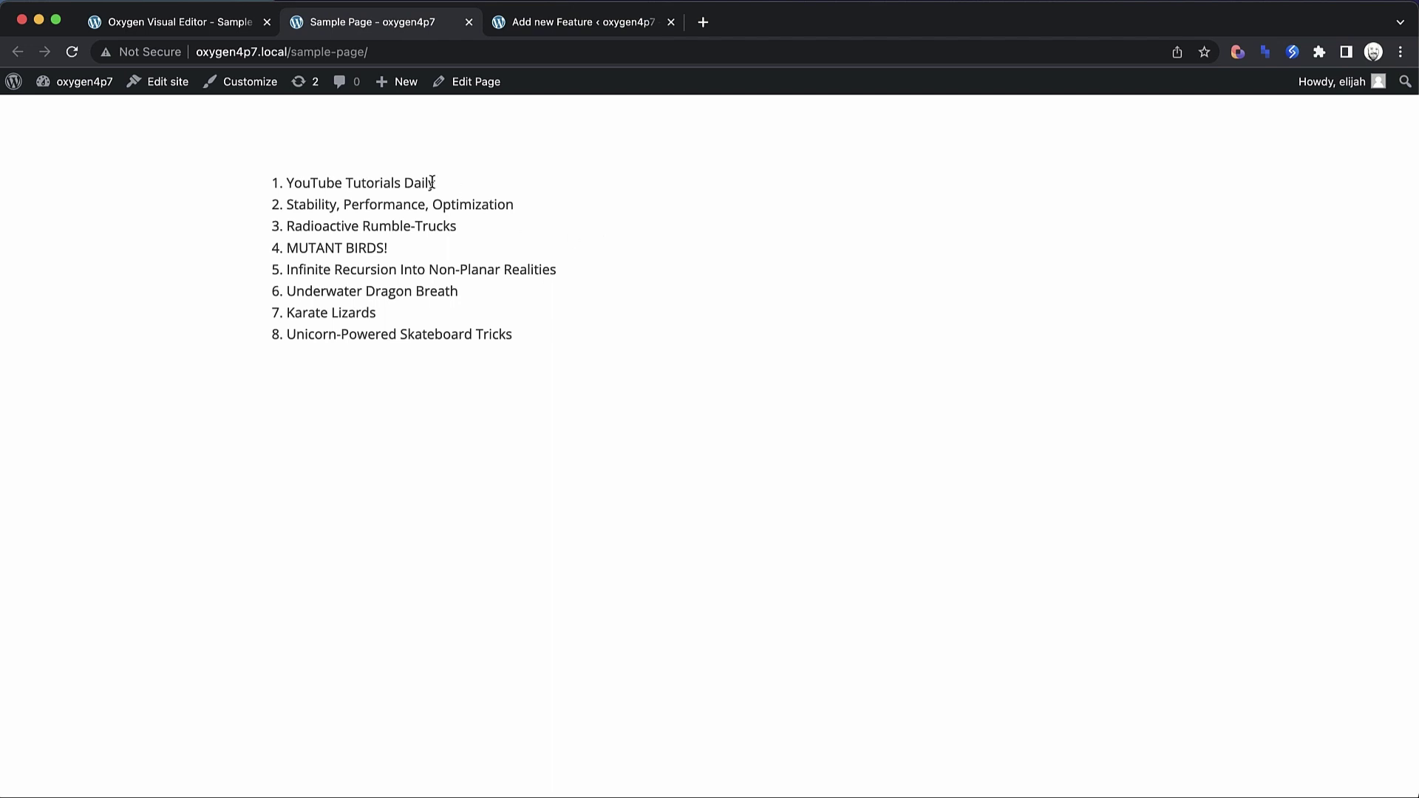
{"action": "left_click_drag", "start_coordinate": [435, 183], "coordinate": [279, 184]}
{"action": "left_click", "coordinate": [283, 183]}
Step: Switch the Repeater's query to the ACF Repeater field Feature List and apply it
{"action": "left_click", "coordinate": [167, 22]}
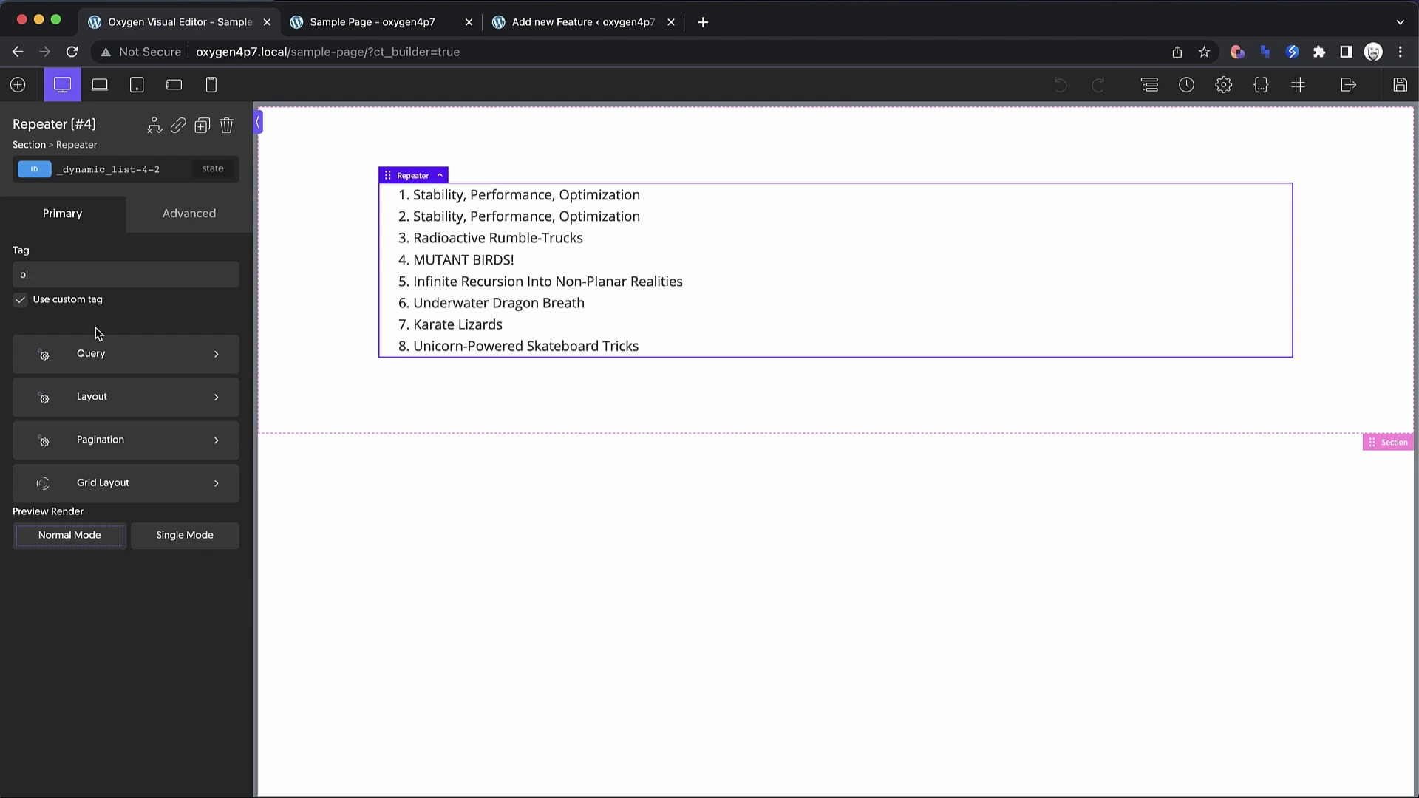
{"action": "left_click", "coordinate": [116, 355]}
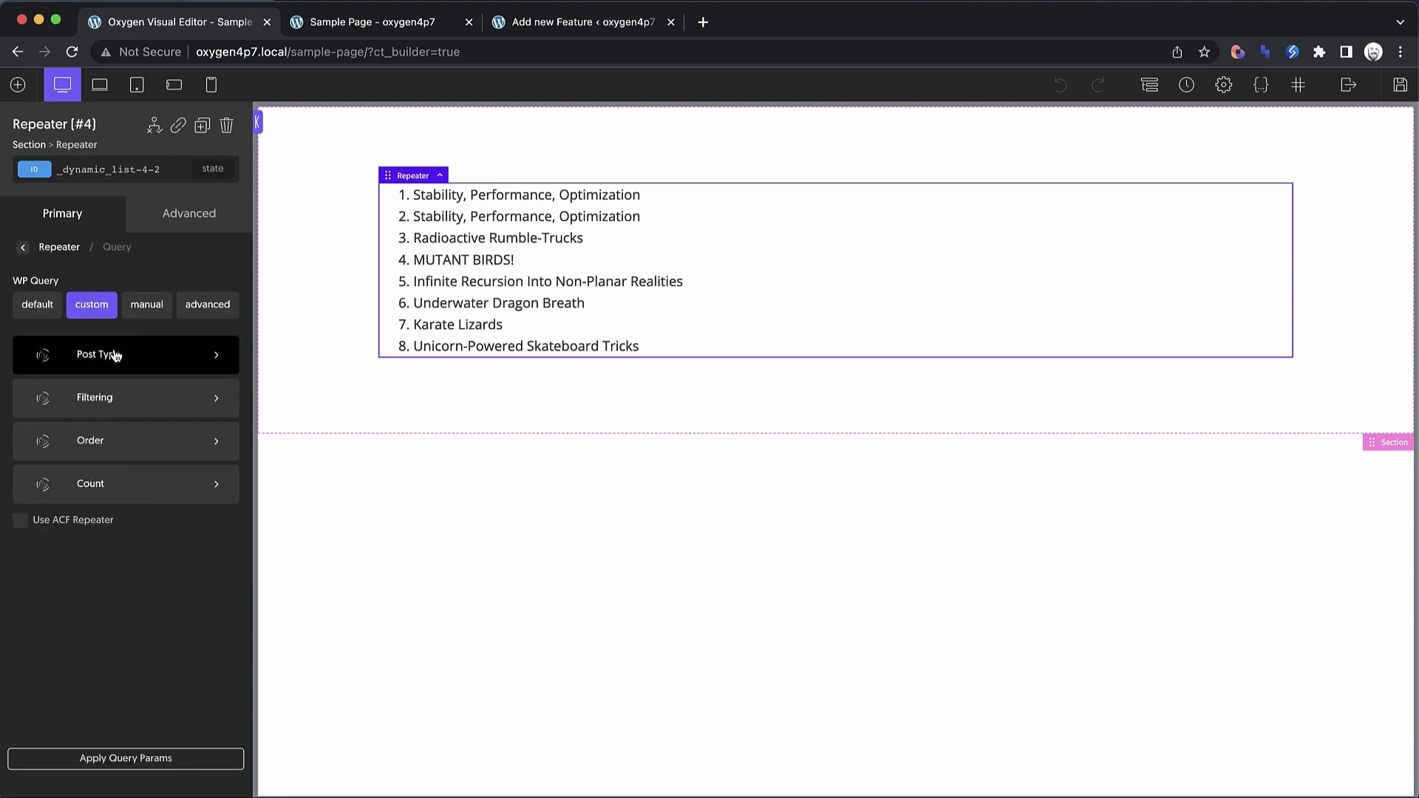
{"action": "left_click", "coordinate": [21, 520]}
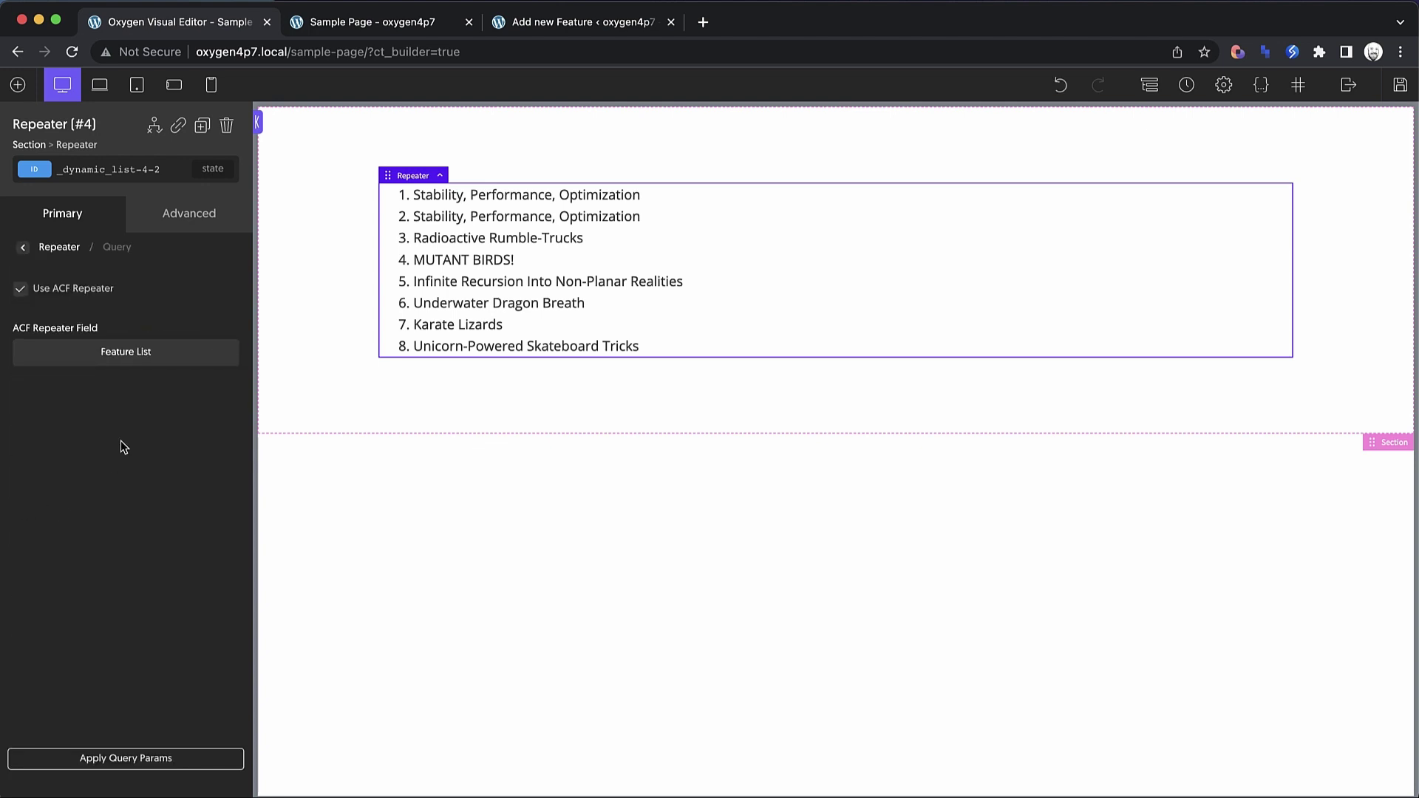
{"action": "left_click", "coordinate": [140, 362]}
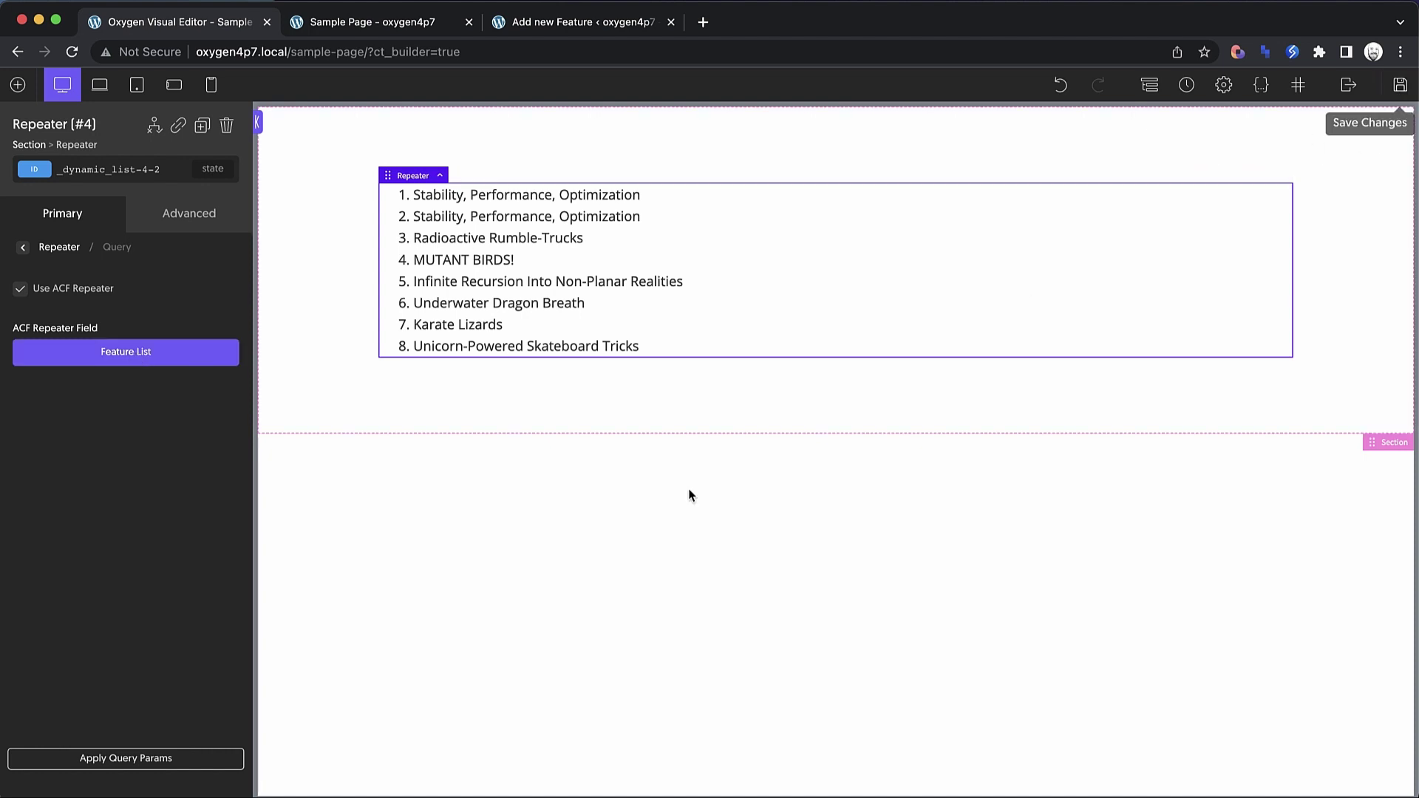
{"action": "left_click", "coordinate": [135, 766]}
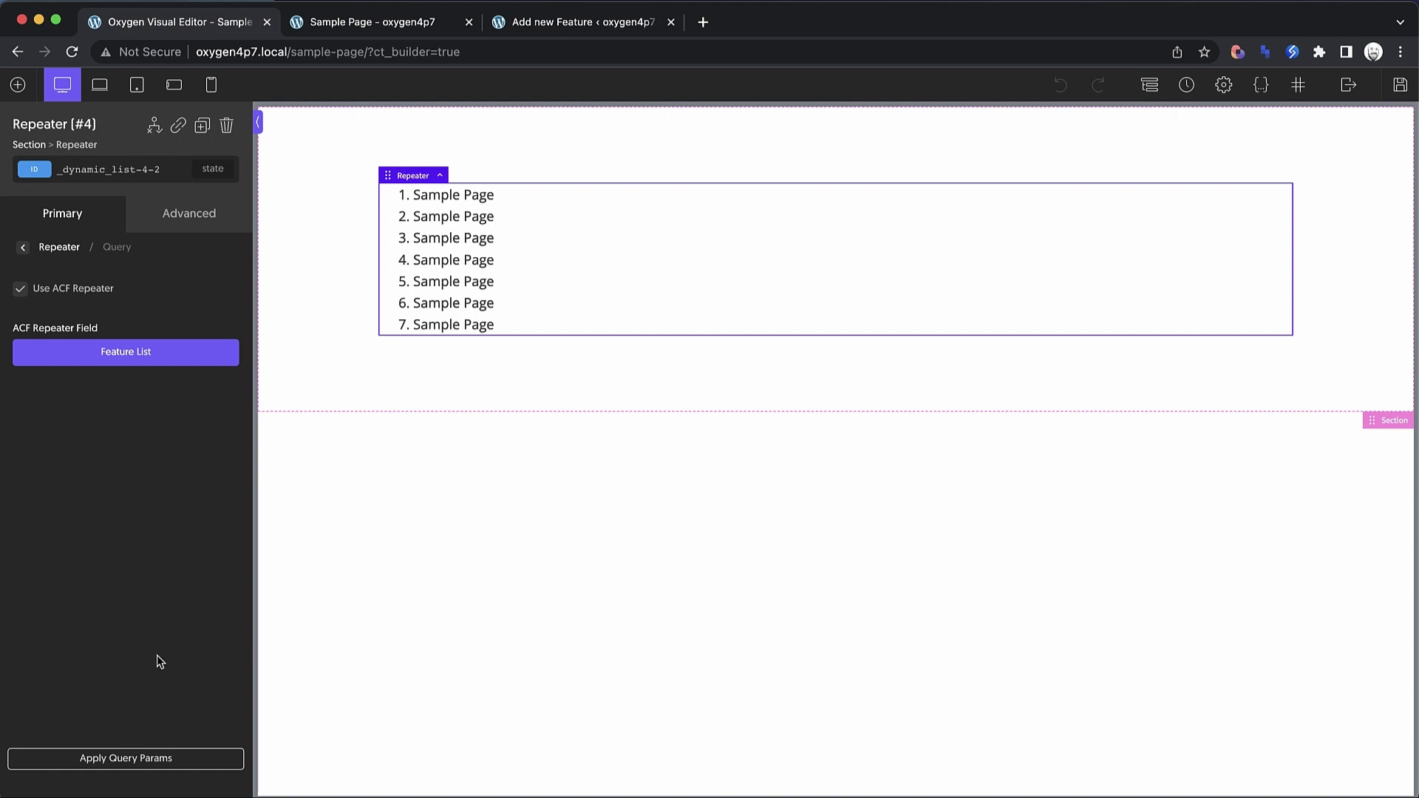
Step: Replace the list item text with the Repeater Field subfield feature_name as dynamic data
{"action": "double_click", "coordinate": [459, 198]}
{"action": "triple_click", "coordinate": [458, 198]}
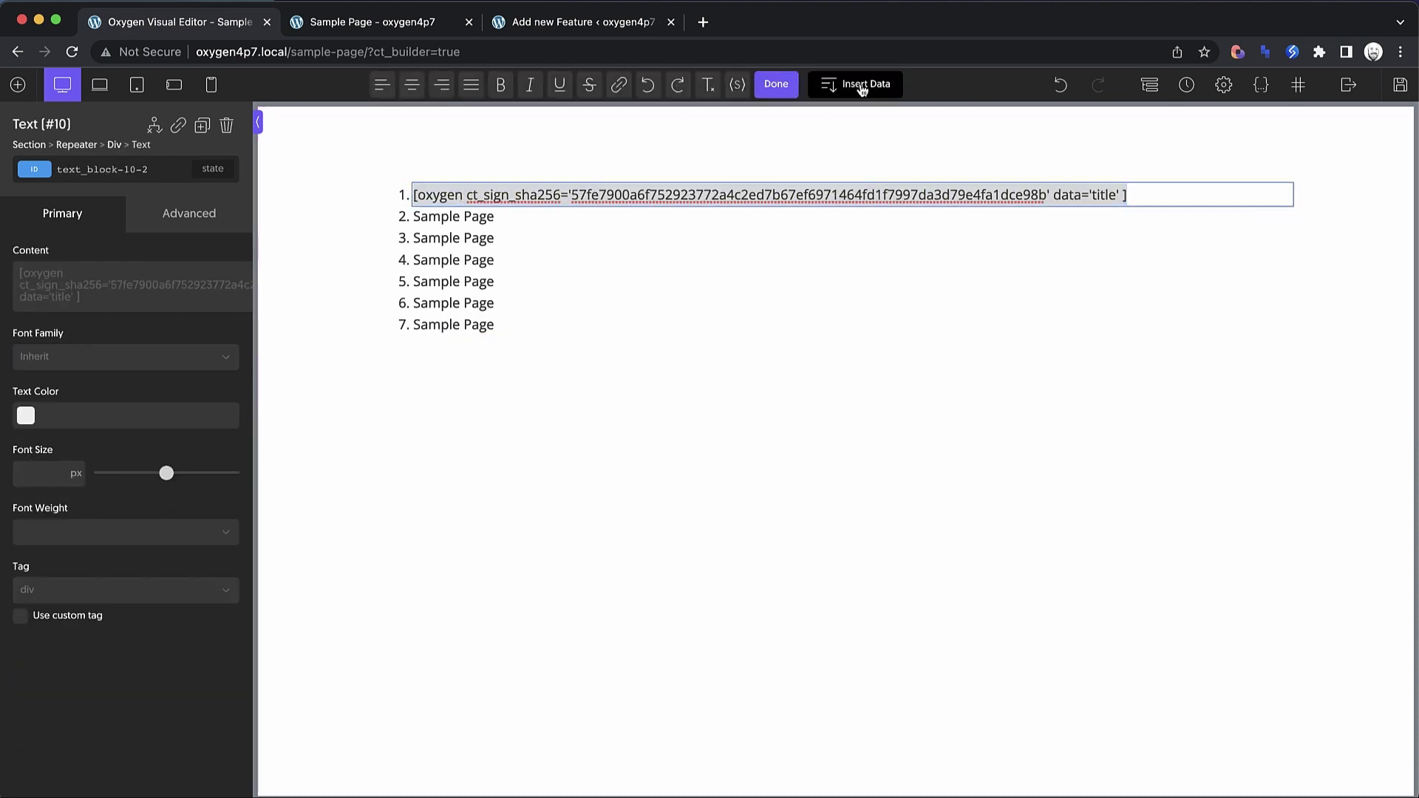
{"action": "left_click", "coordinate": [862, 85]}
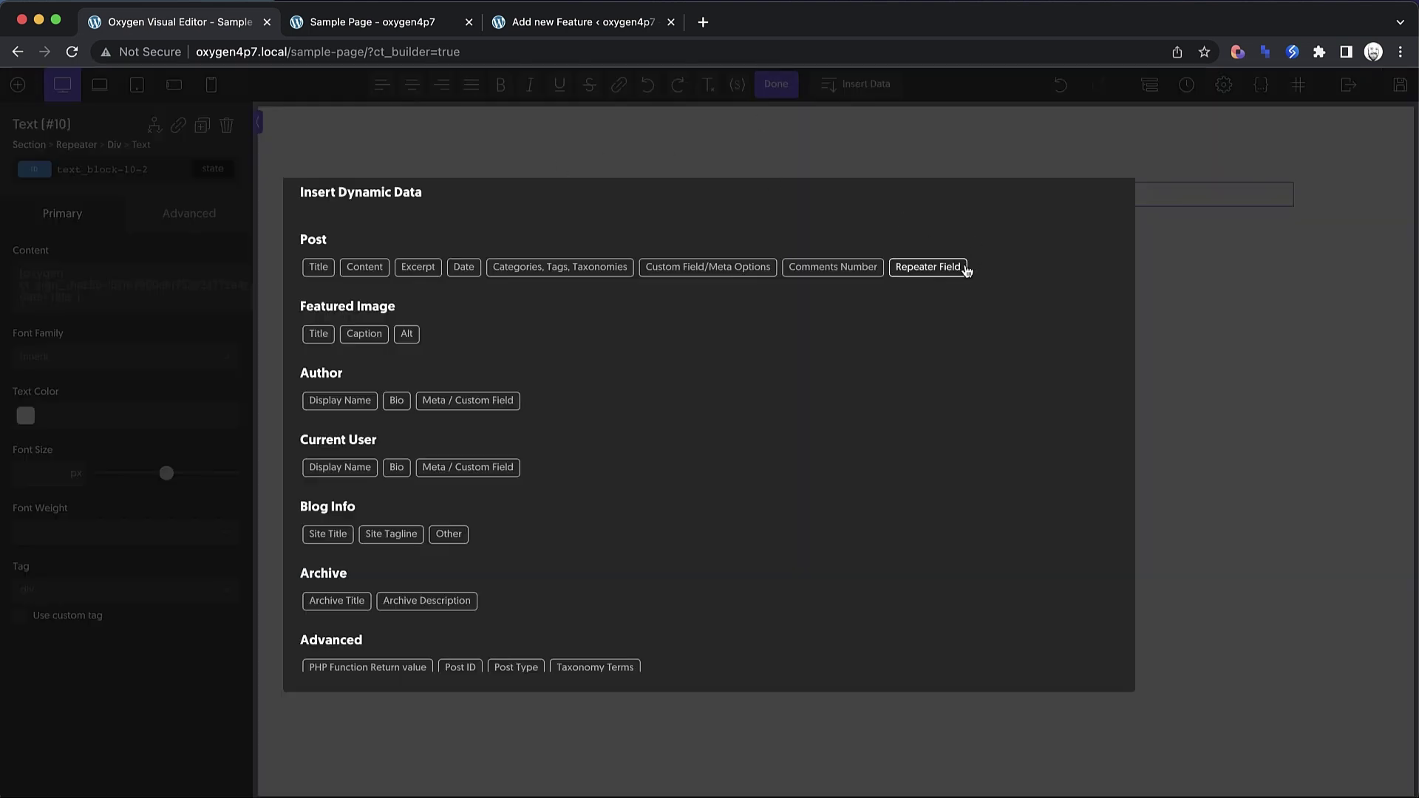
{"action": "left_click", "coordinate": [928, 267]}
{"action": "left_click", "coordinate": [550, 278]}
{"action": "left_click", "coordinate": [472, 300]}
{"action": "left_click", "coordinate": [323, 443]}
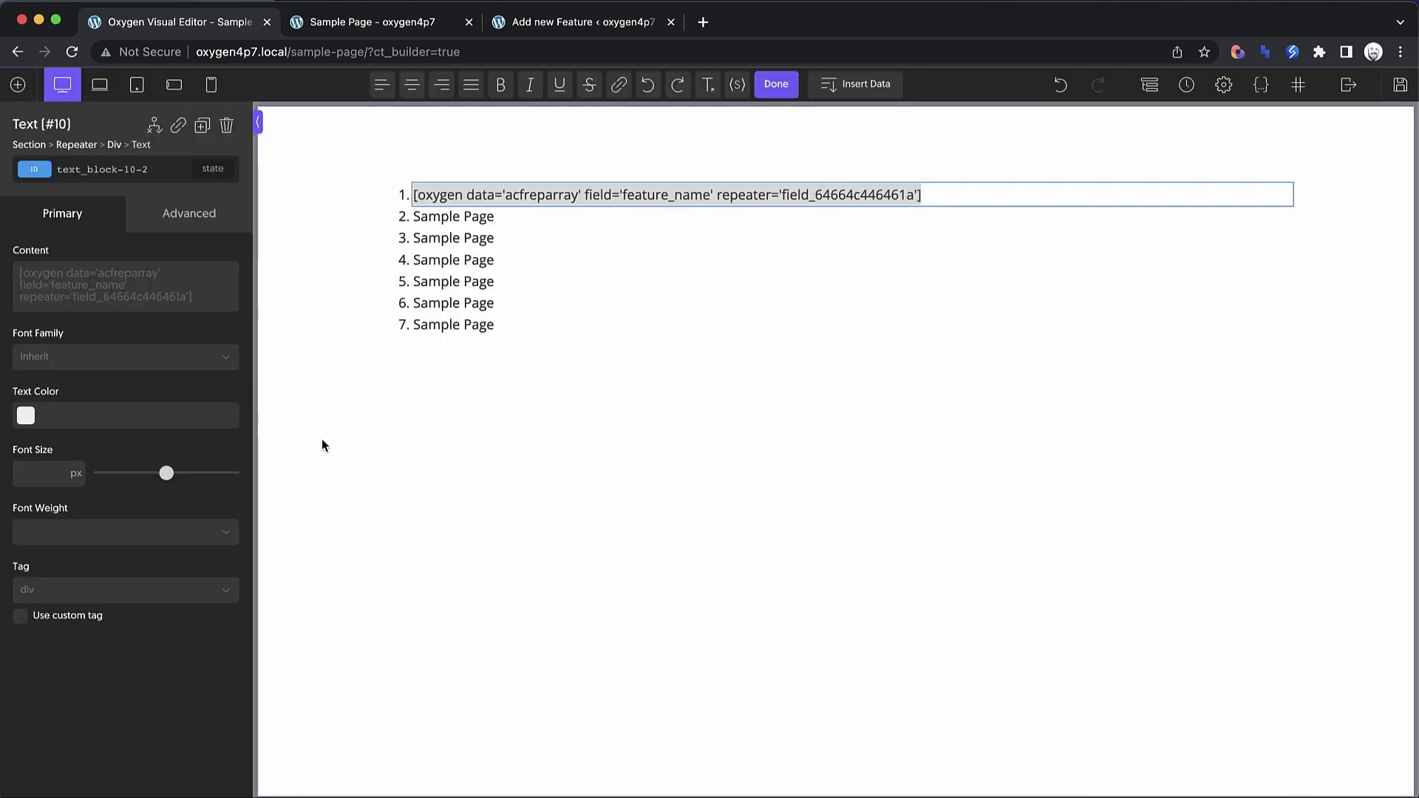
{"action": "left_click", "coordinate": [437, 404]}
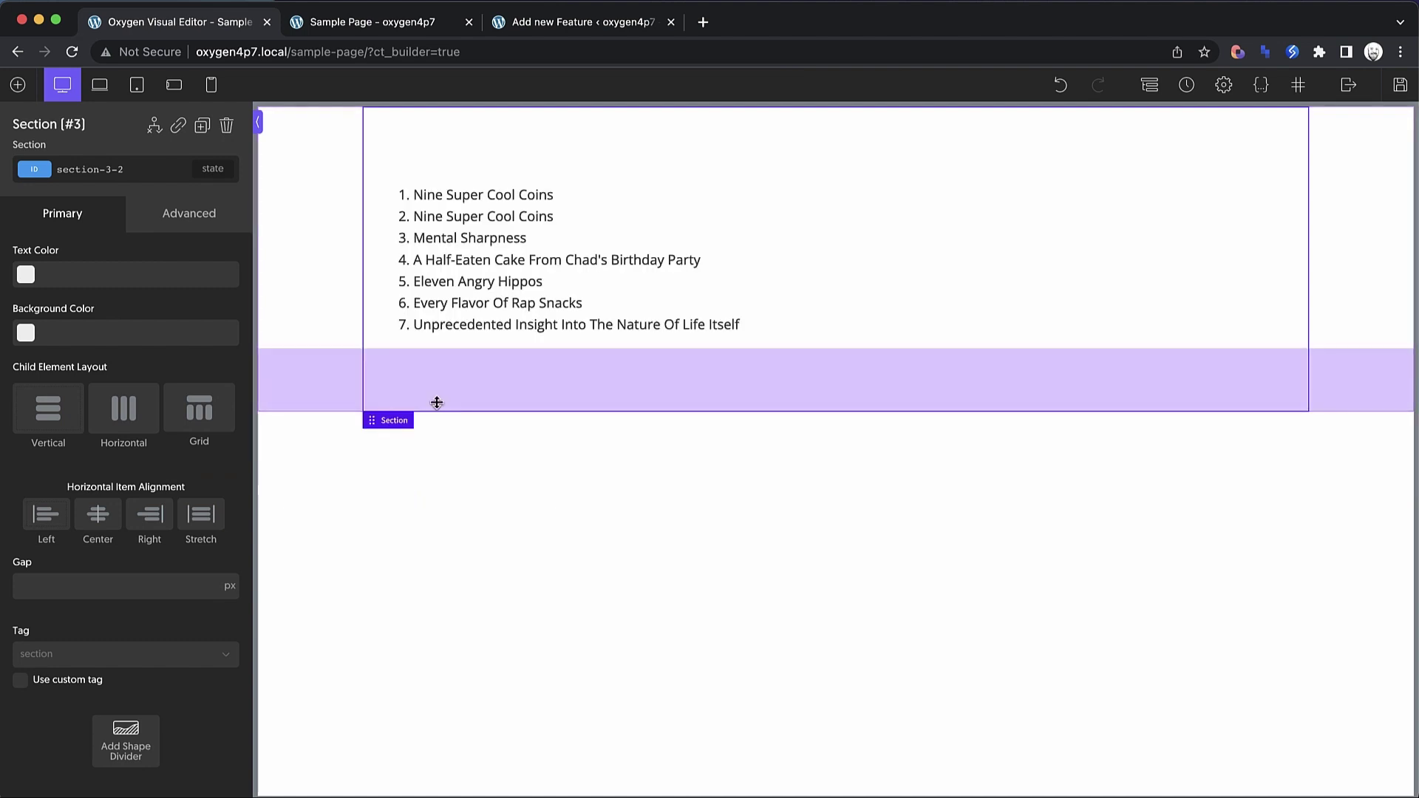
Step: Save the Oxygen builder changes and reload the live Sample Page to show the feature names
{"action": "left_click", "coordinate": [1400, 84]}
{"action": "left_click", "coordinate": [393, 22]}
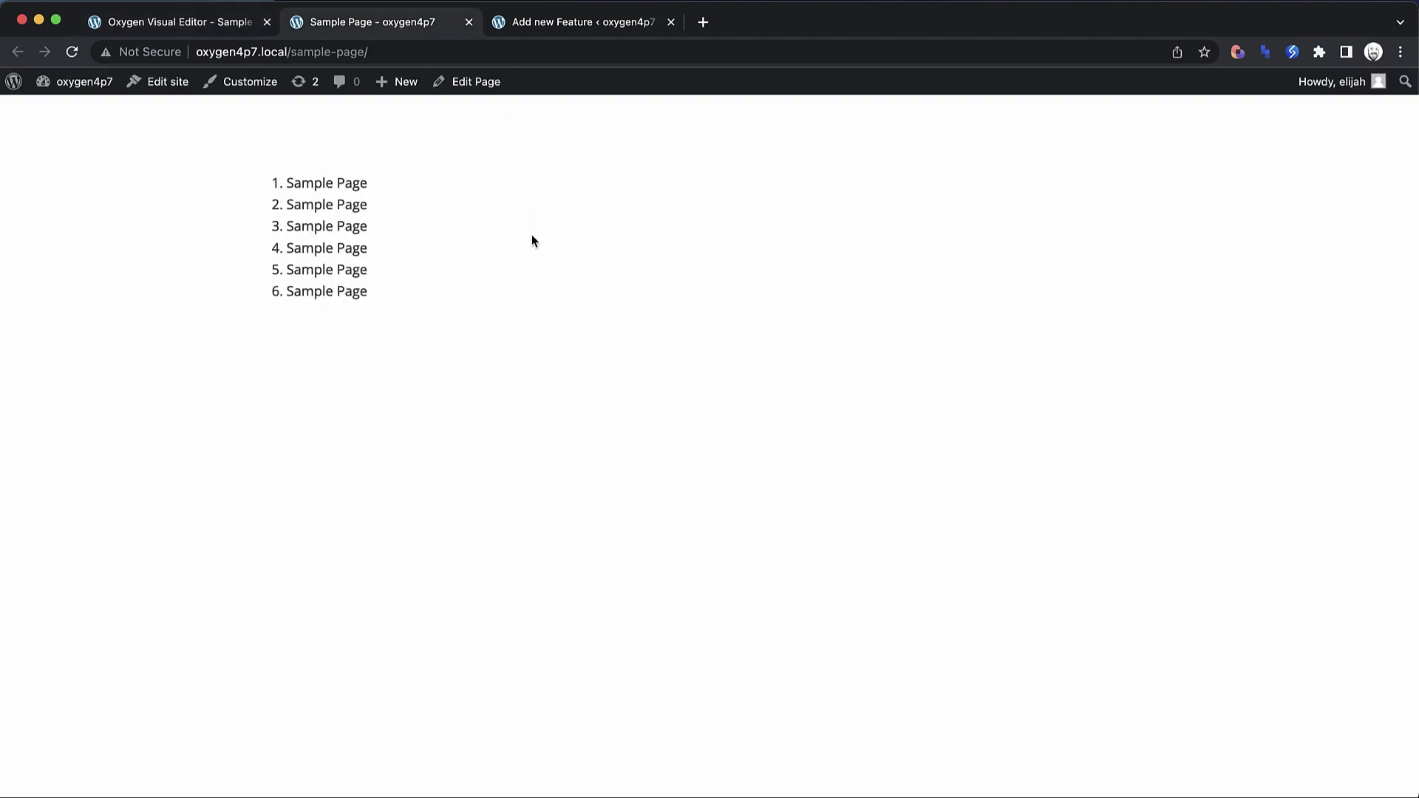
{"action": "key", "text": "super+r"}
Step: Edit the Sample Page in WordPress admin and drag Every Flavor Of Rap Snacks to the top of Feature List
{"action": "left_click", "coordinate": [552, 22]}
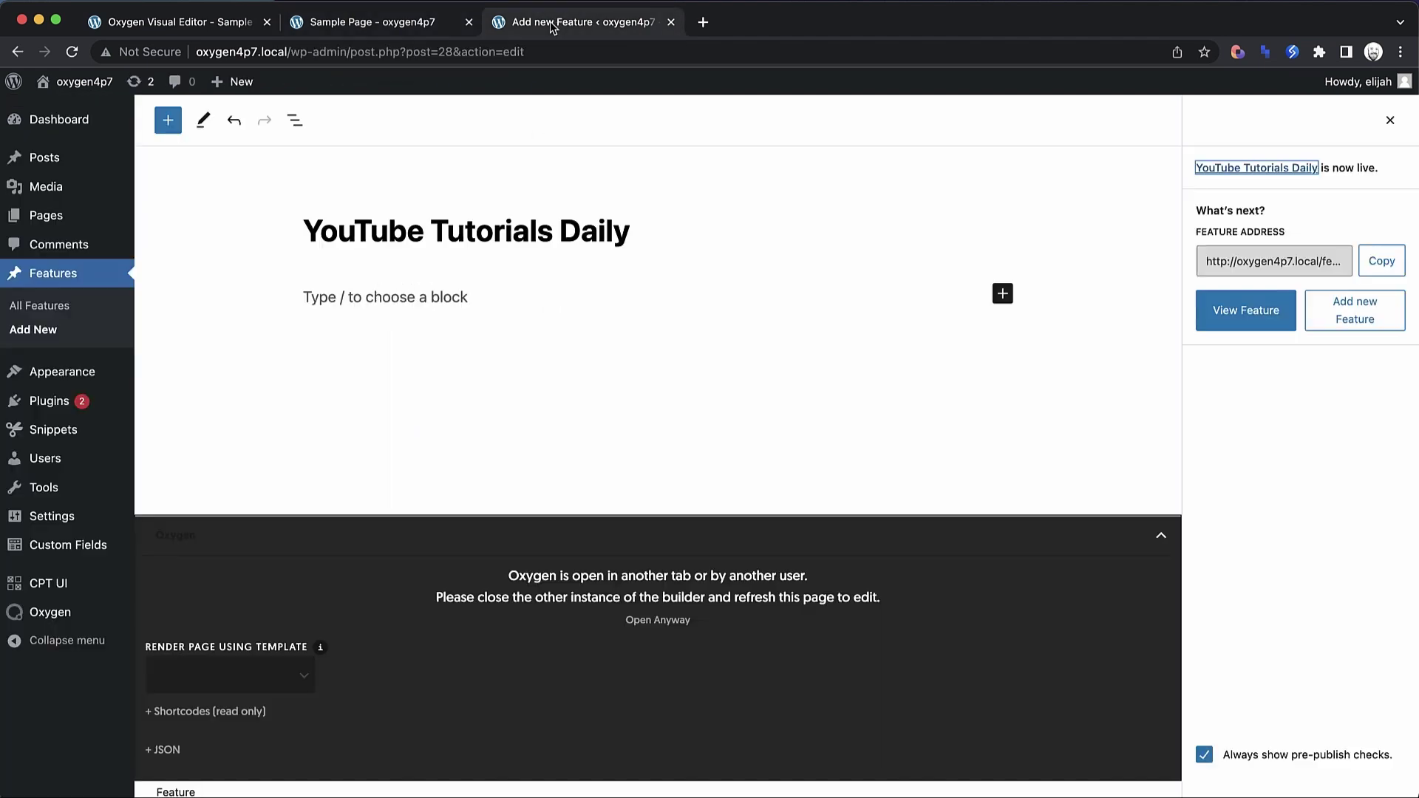
{"action": "left_click", "coordinate": [54, 216]}
{"action": "left_click", "coordinate": [253, 301]}
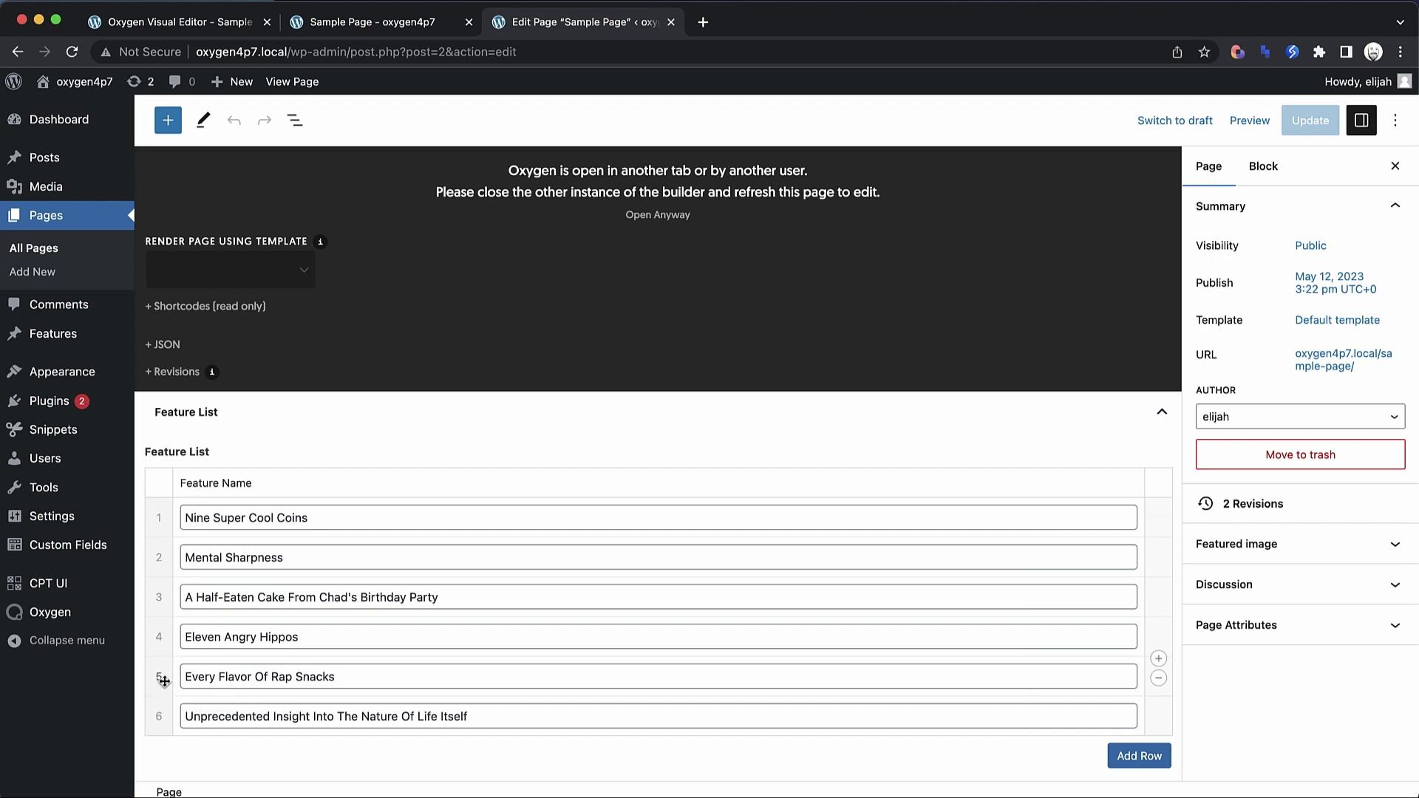
{"action": "left_click_drag", "start_coordinate": [164, 681], "coordinate": [172, 517]}
Step: Update the Sample Page, then reload the live page to confirm Every Flavor Of Rap Snacks is item 1
{"action": "left_click", "coordinate": [1310, 120]}
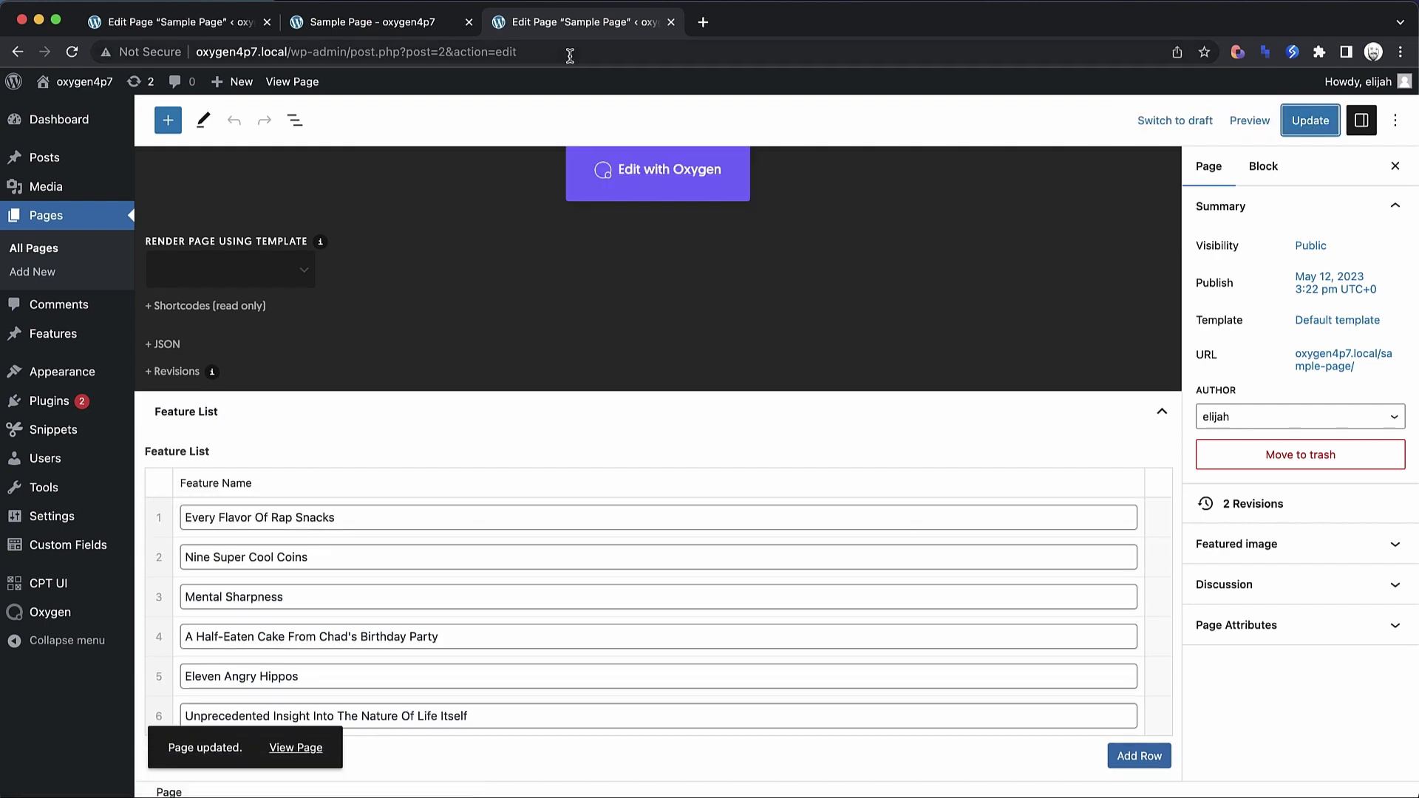
{"action": "left_click", "coordinate": [377, 22]}
{"action": "key", "text": "super+r"}
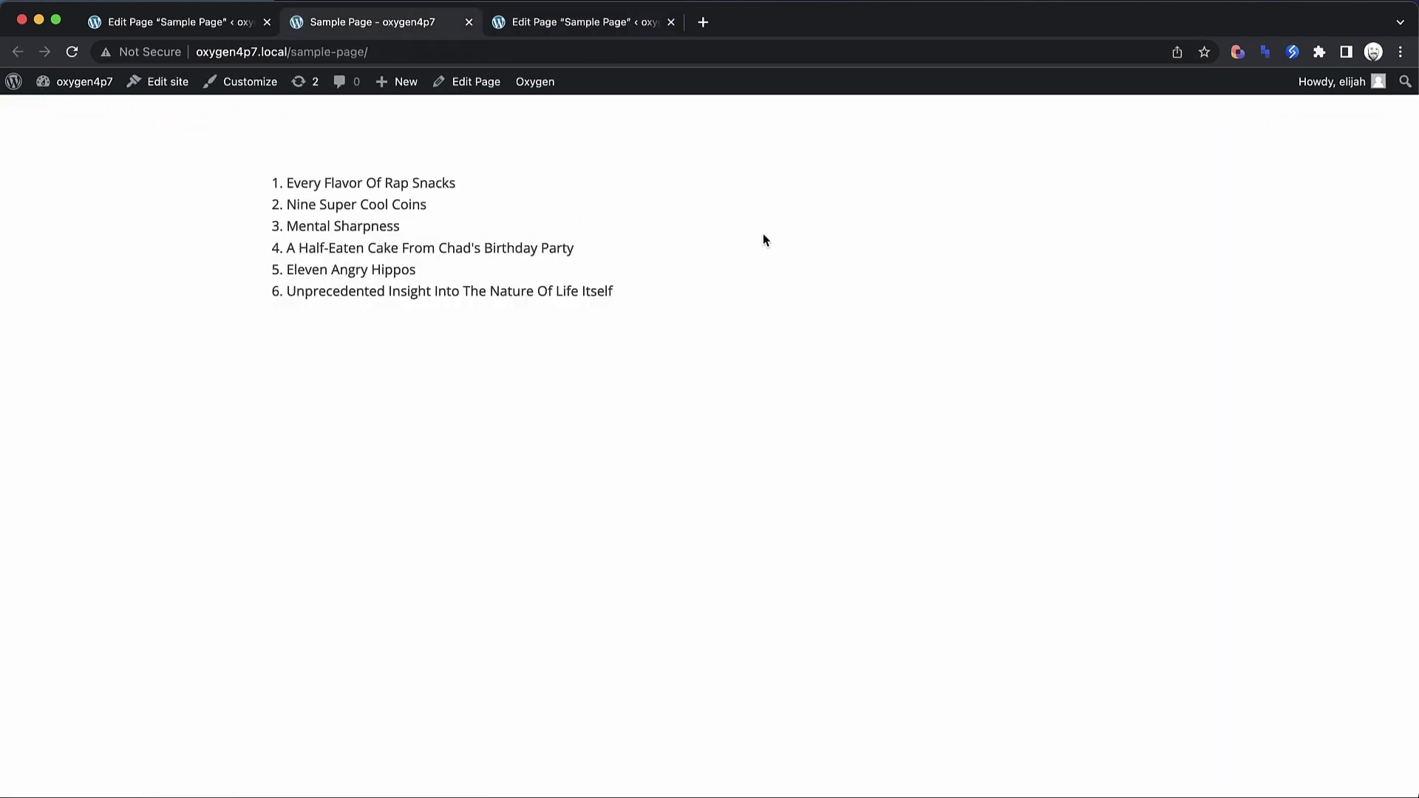
{"action": "left_click_drag", "start_coordinate": [458, 184], "coordinate": [281, 179]}
{"action": "left_click", "coordinate": [352, 204]}
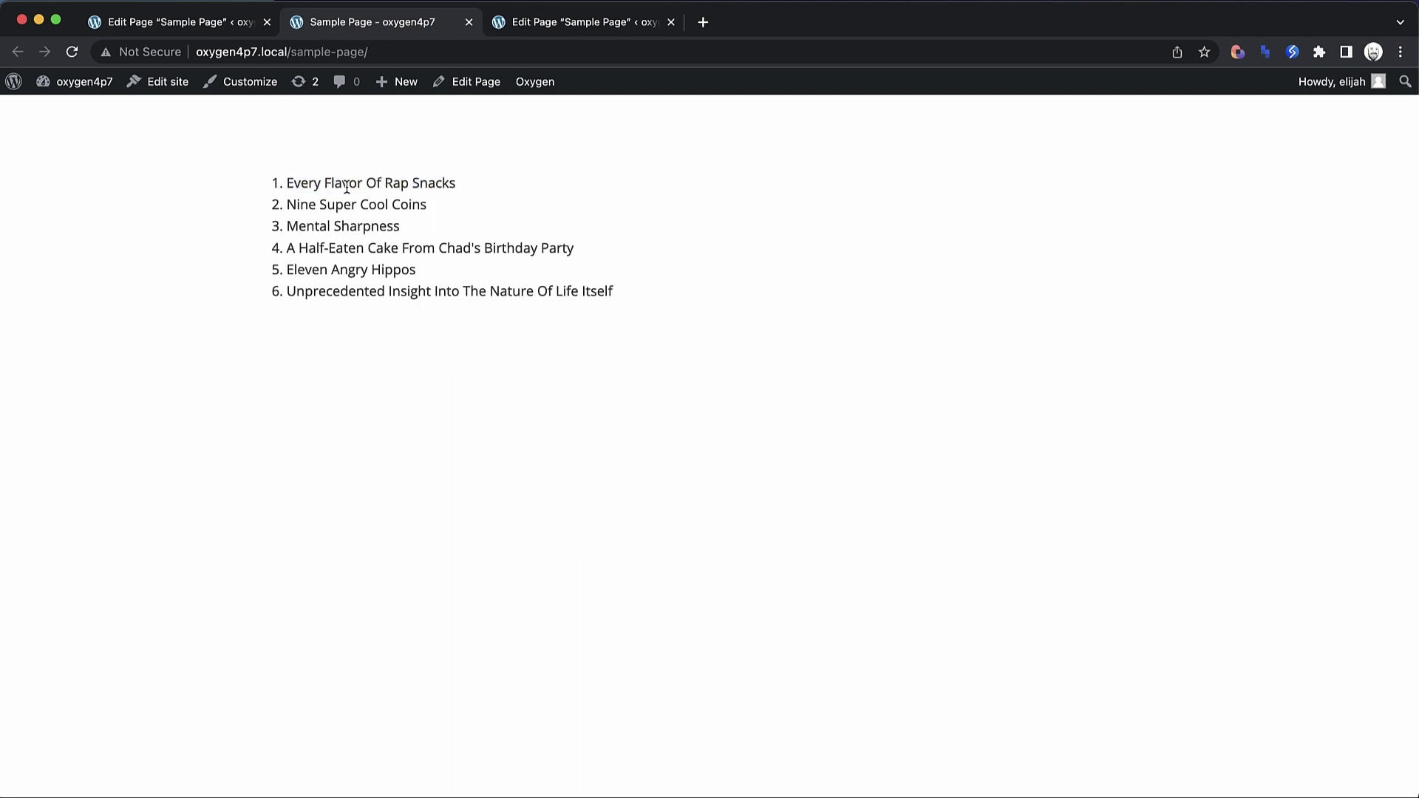